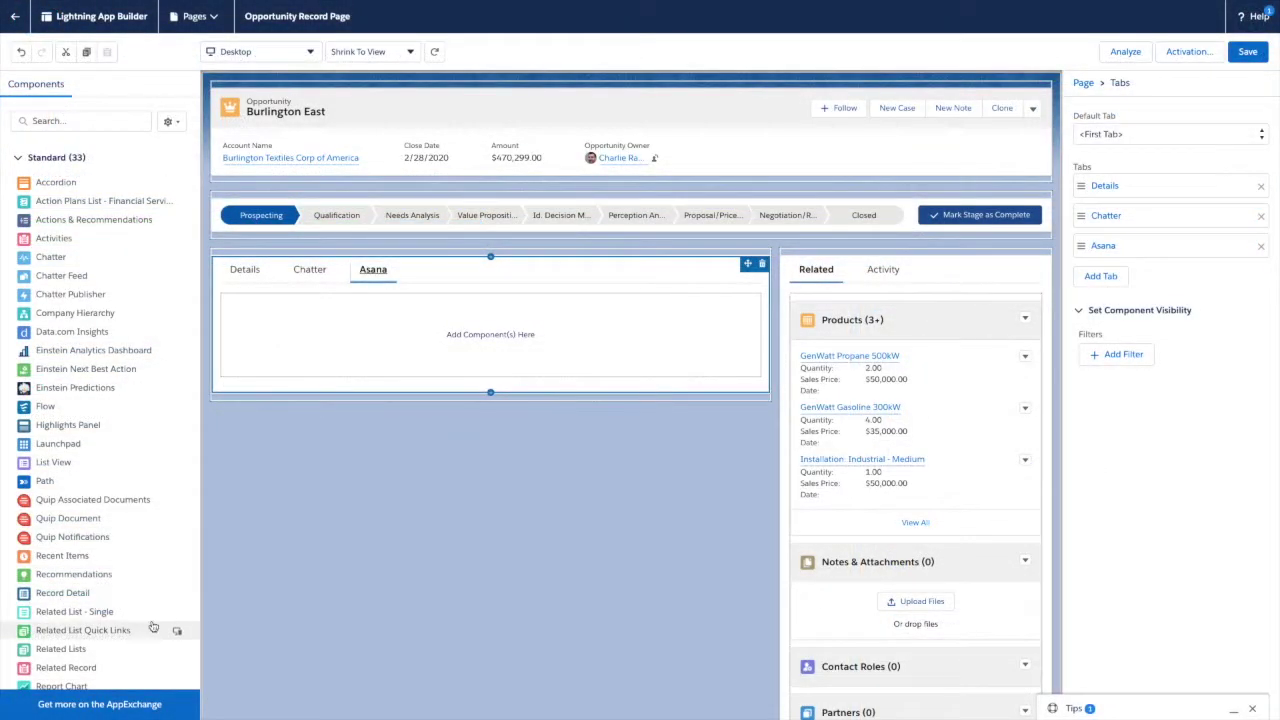
Step: Add Asana Tasks & Projects to the Asana tab and create the 'Help with RFI and Custom Demo' task
scroll(153, 626, down, 5)
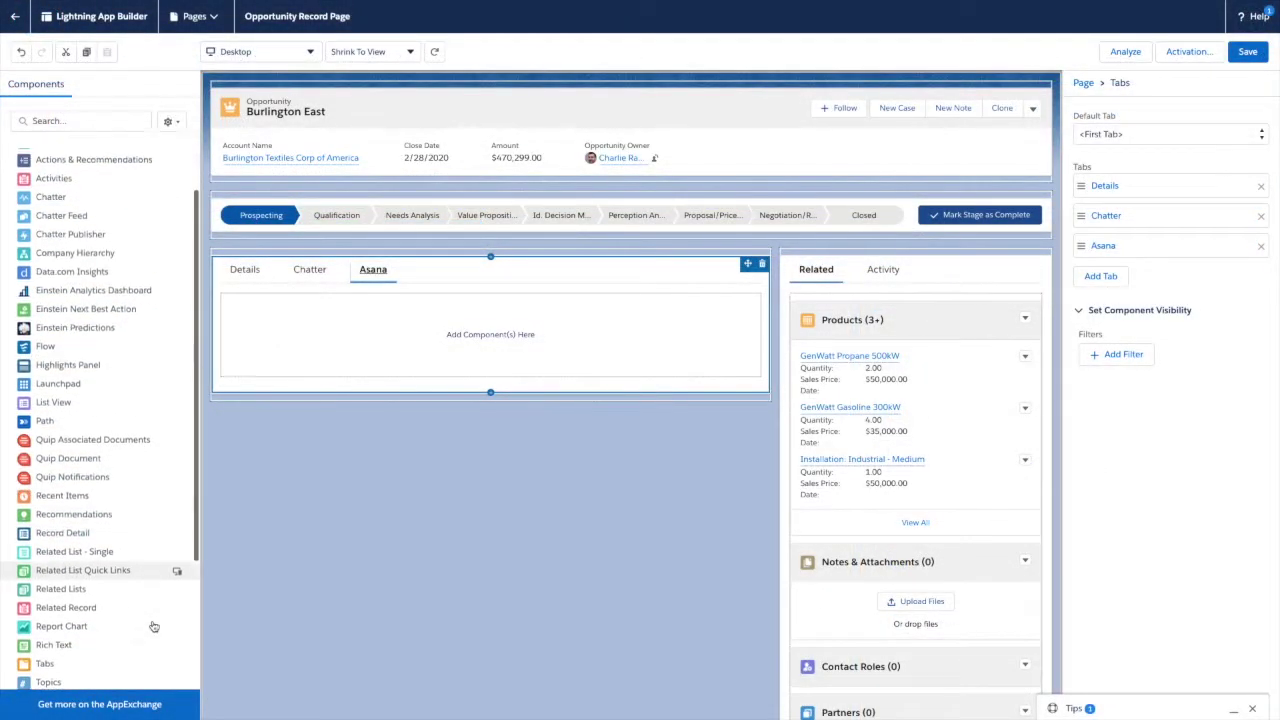
mouse_move(112, 658)
mouse_down()
mouse_move(341, 430)
mouse_move(394, 349)
mouse_up()
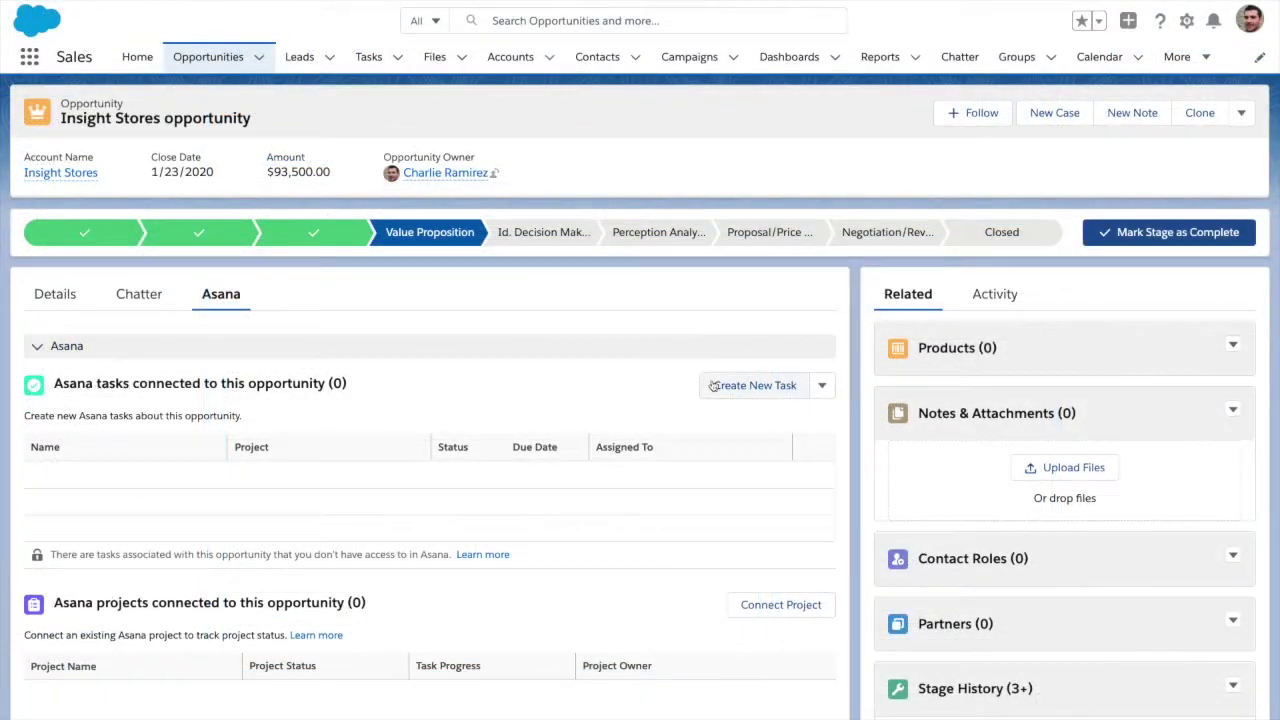
click(713, 386)
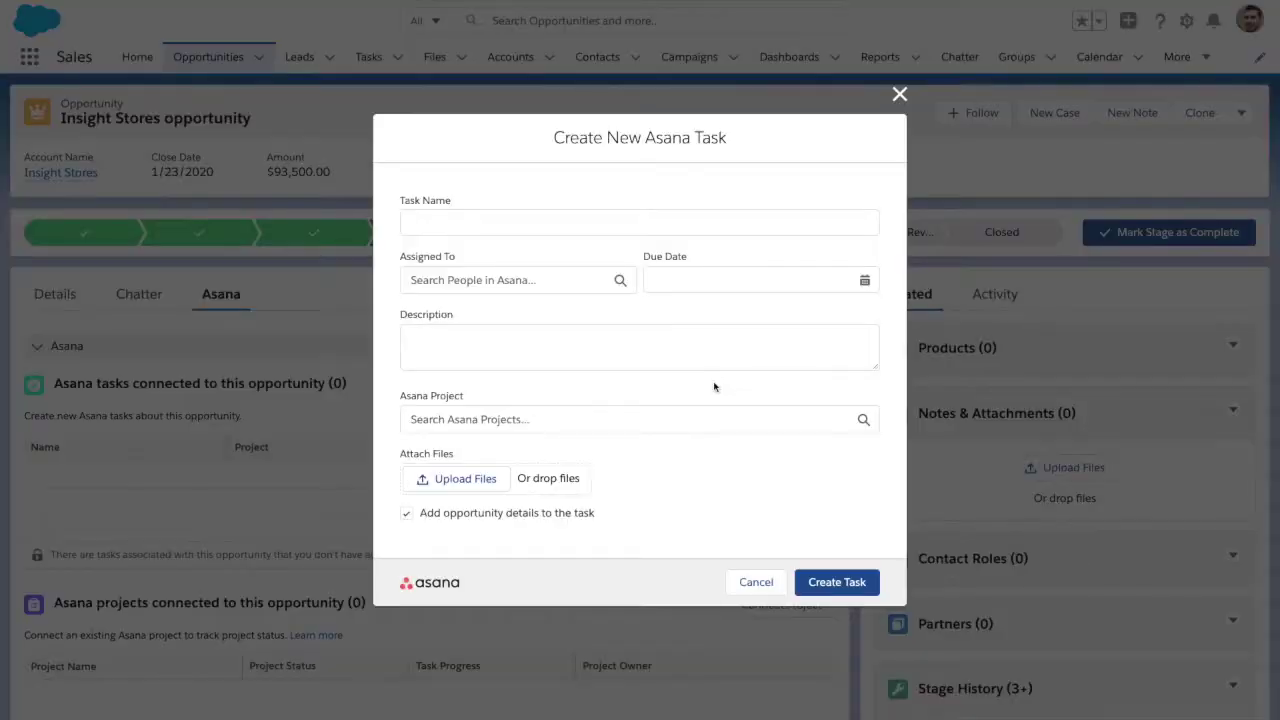
click(607, 224)
text(Help with RFI and Custom Demo)
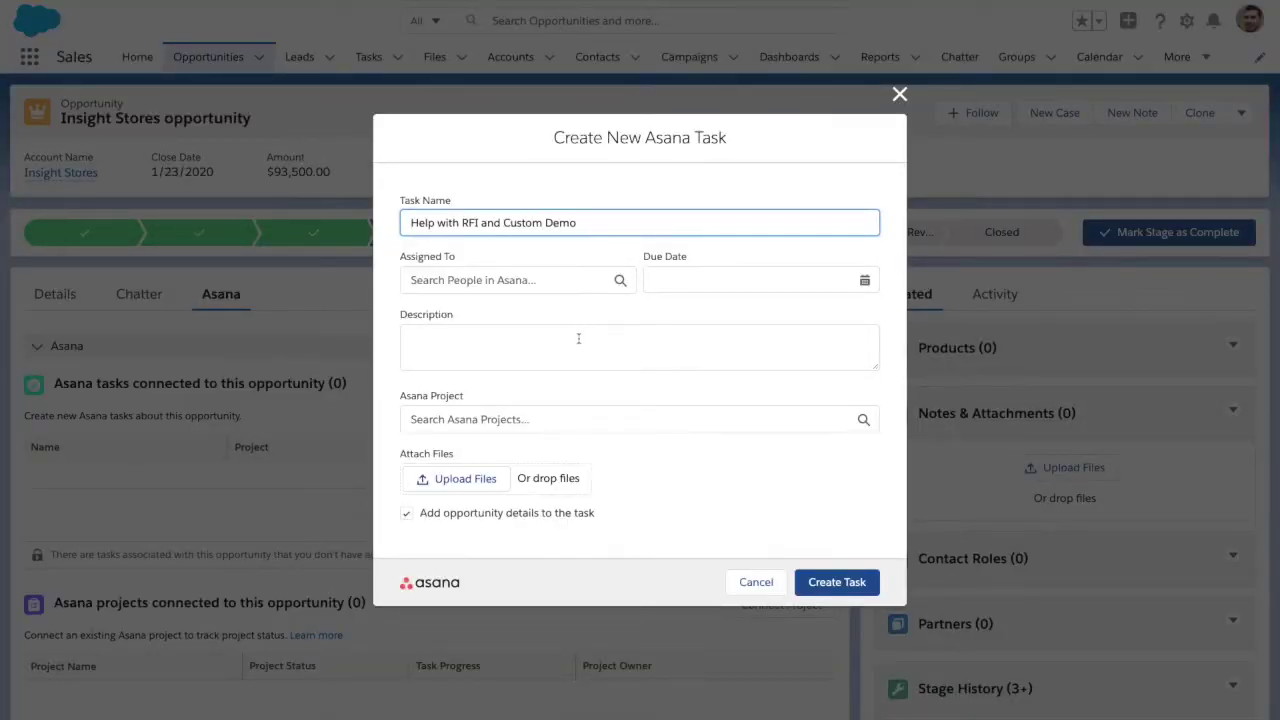
click(578, 338)
text(Good morning,  Could I get some help on the RFI and custom demo?  Thanks, Charlie.)
click(575, 420)
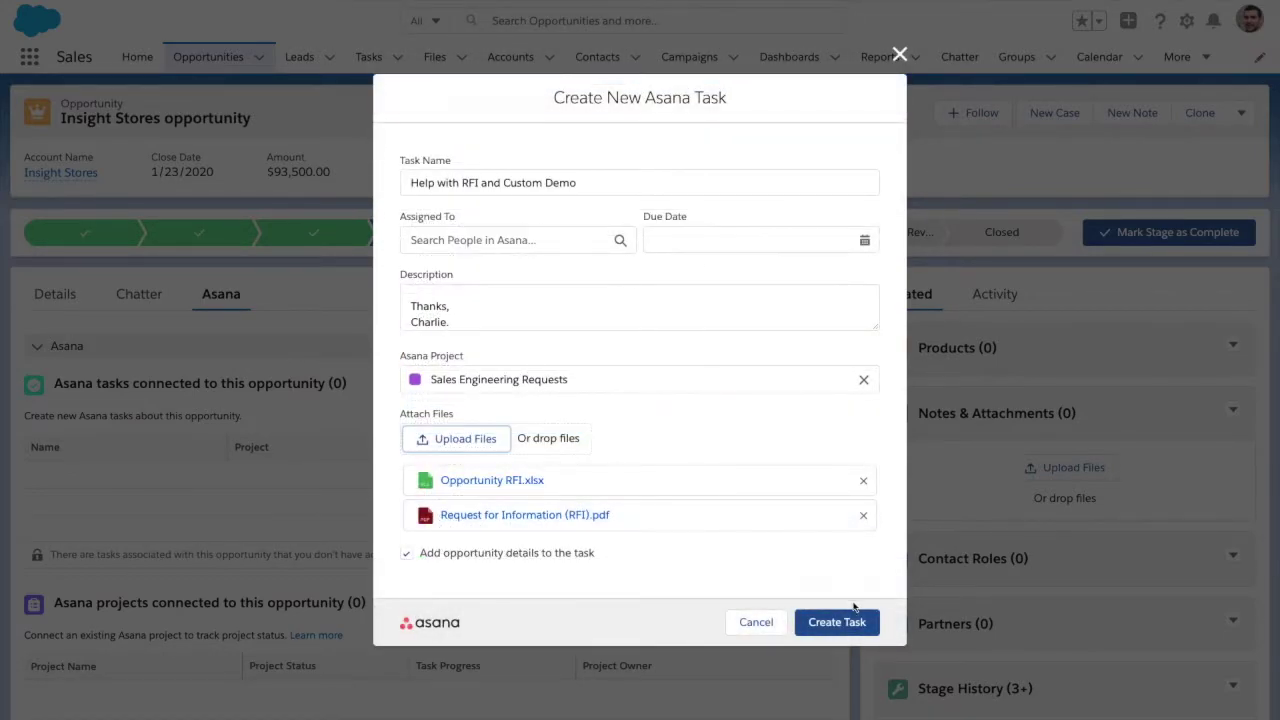
click(853, 621)
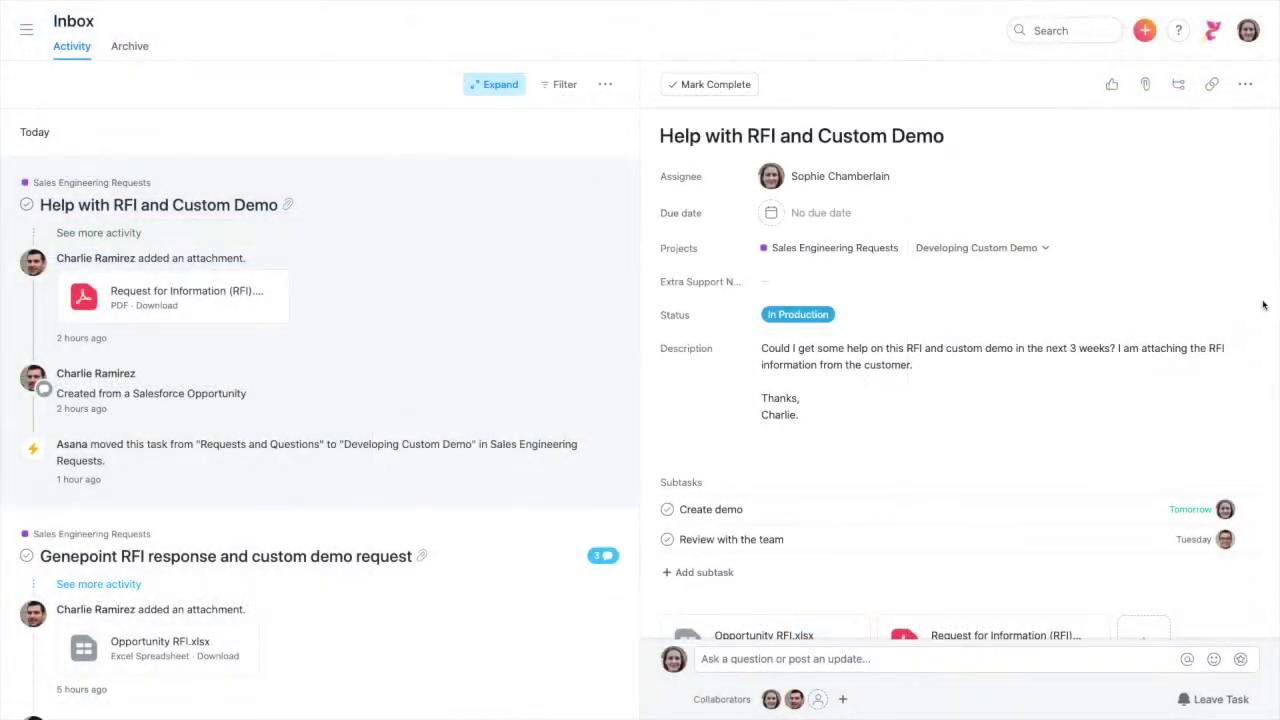
Step: Like the story saying the task was created from Salesforce
scroll(1263, 305, down, 1)
scroll(1263, 305, down, 1)
scroll(1263, 305, down, 5)
scroll(1263, 305, down, 2)
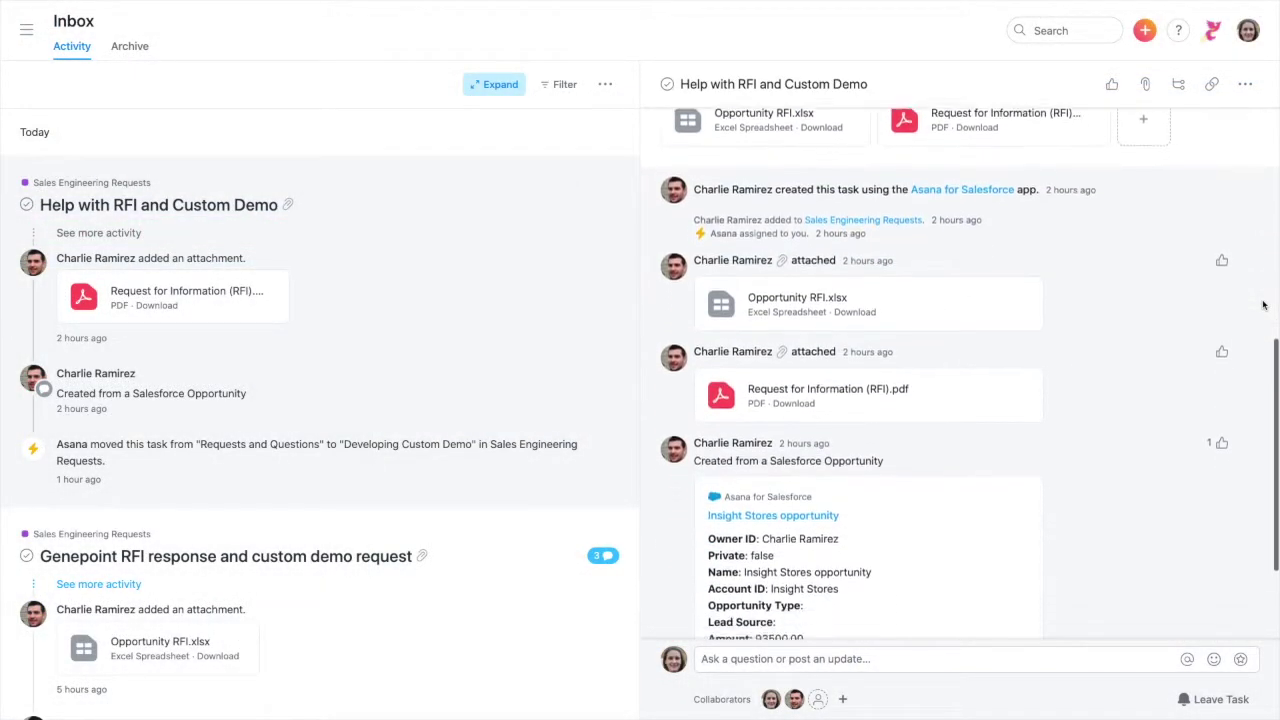
scroll(1263, 305, down, 3)
click(1221, 291)
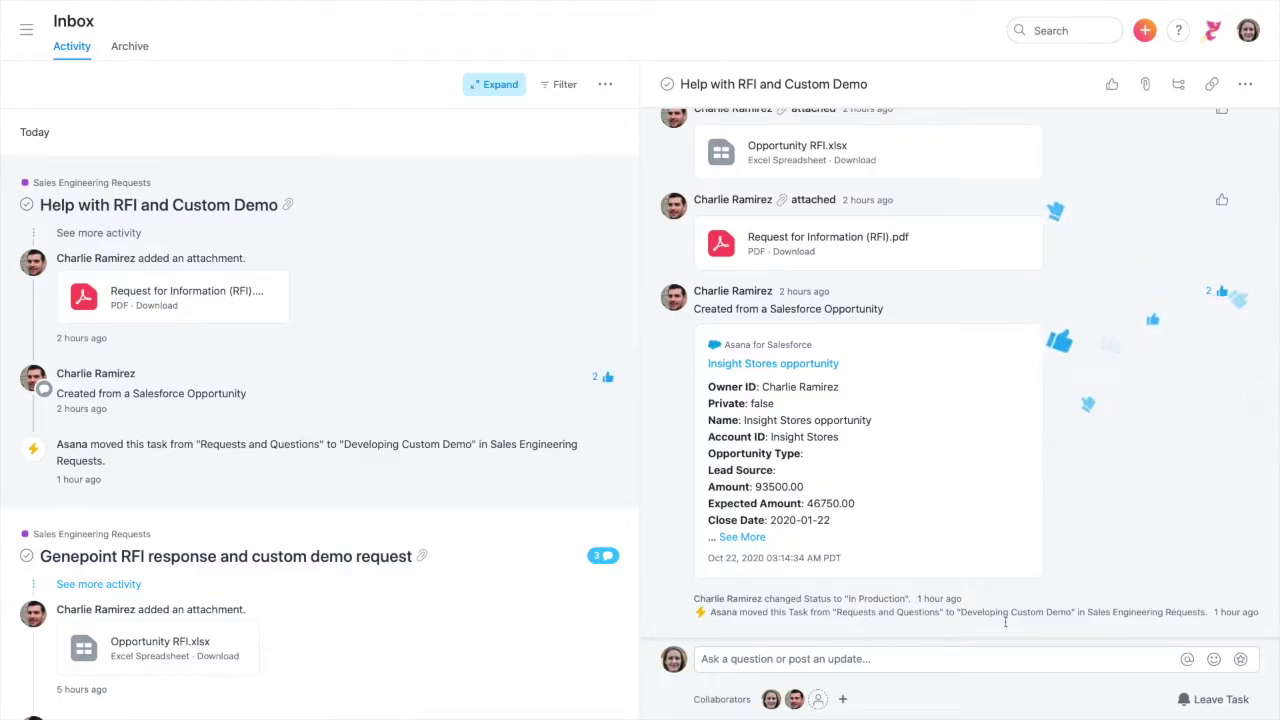
Step: Post a reply comment that the request is staffed, with a cross-reference
click(940, 658)
text(Hi Charlie, we've got this staffed and will be working on this! Here's the cross referenced project for more details. I will update when the demo is ready to go. Thanks!)
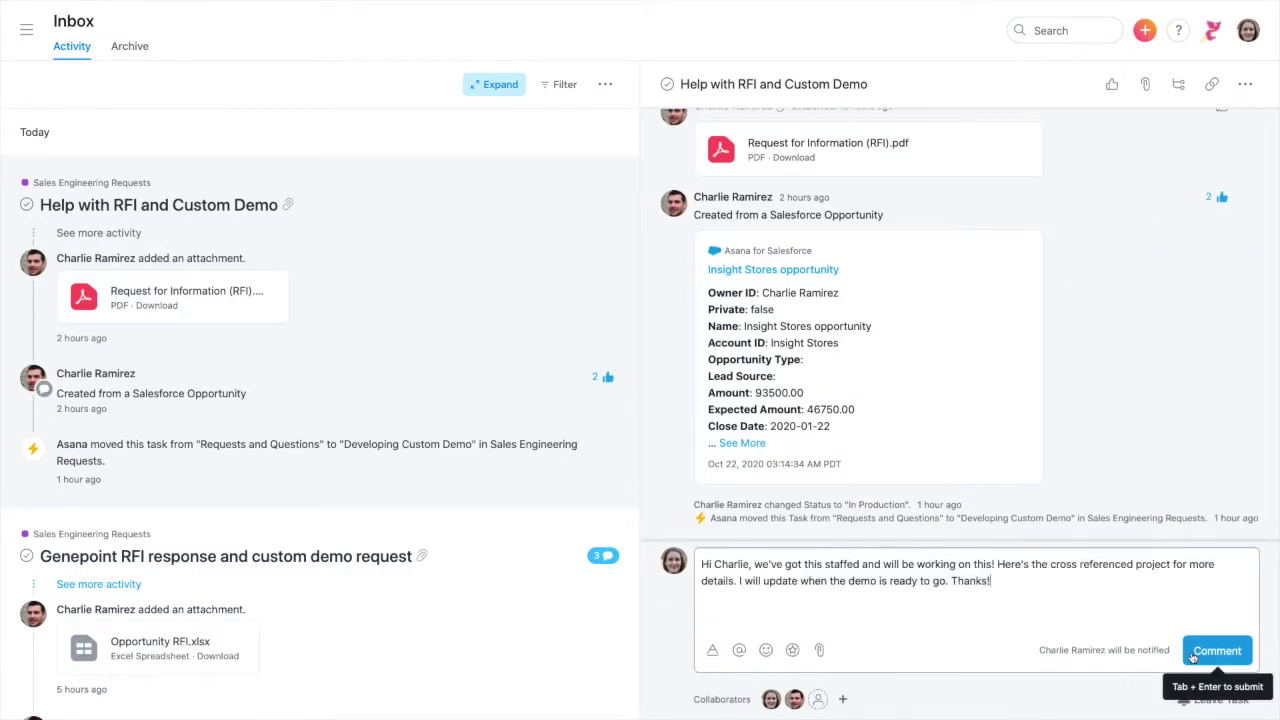
click(1192, 653)
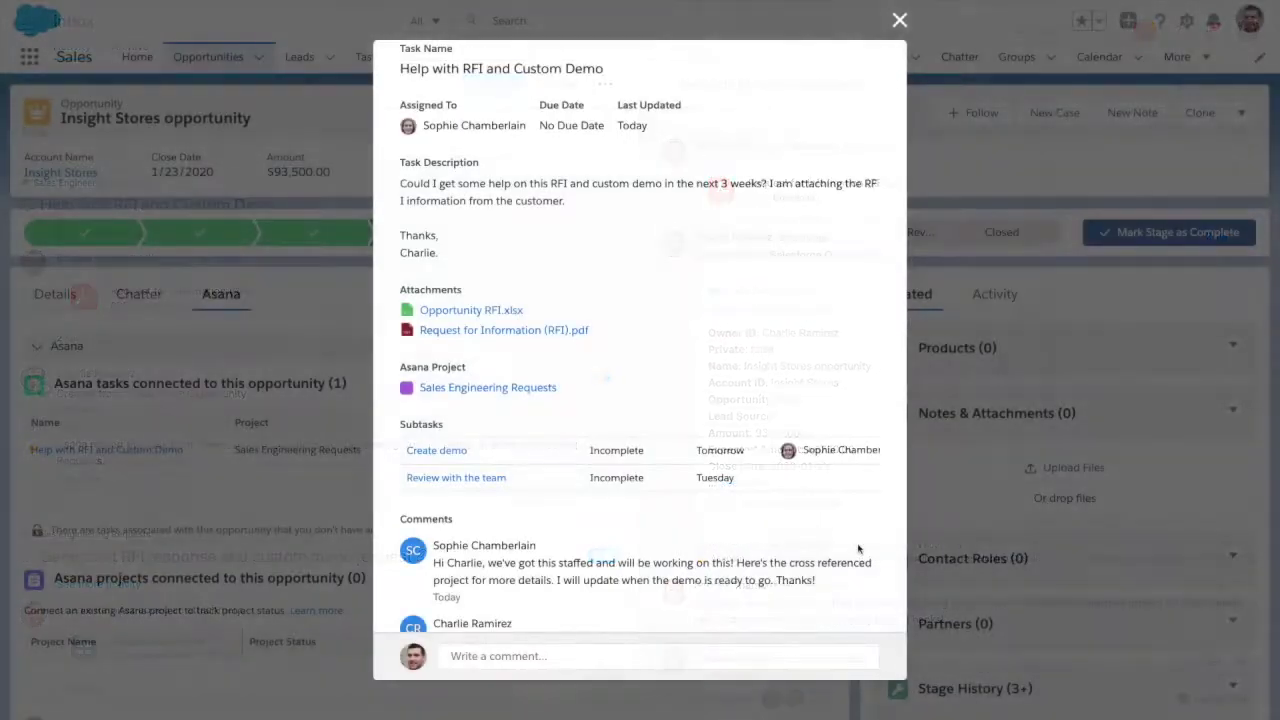
scroll(858, 549, down, 2)
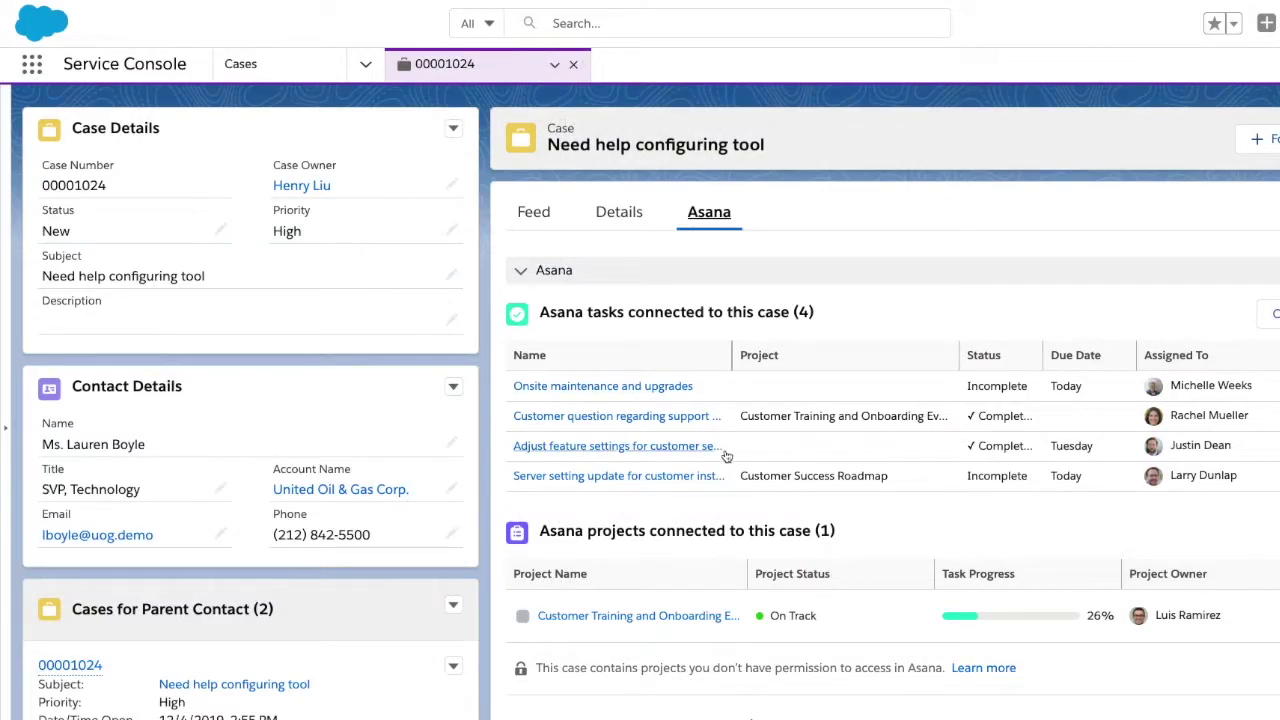
Step: Mark the 'Create email list to outreach to customers' Asana task complete
click(665, 393)
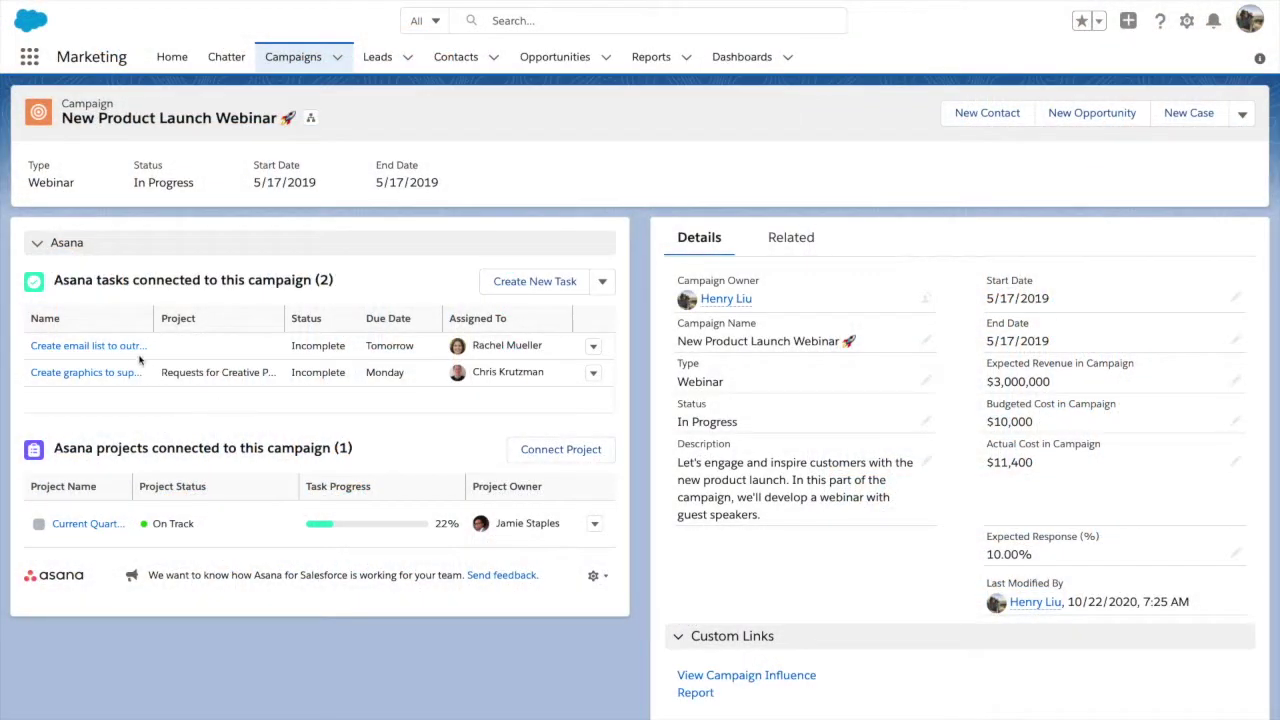
click(132, 348)
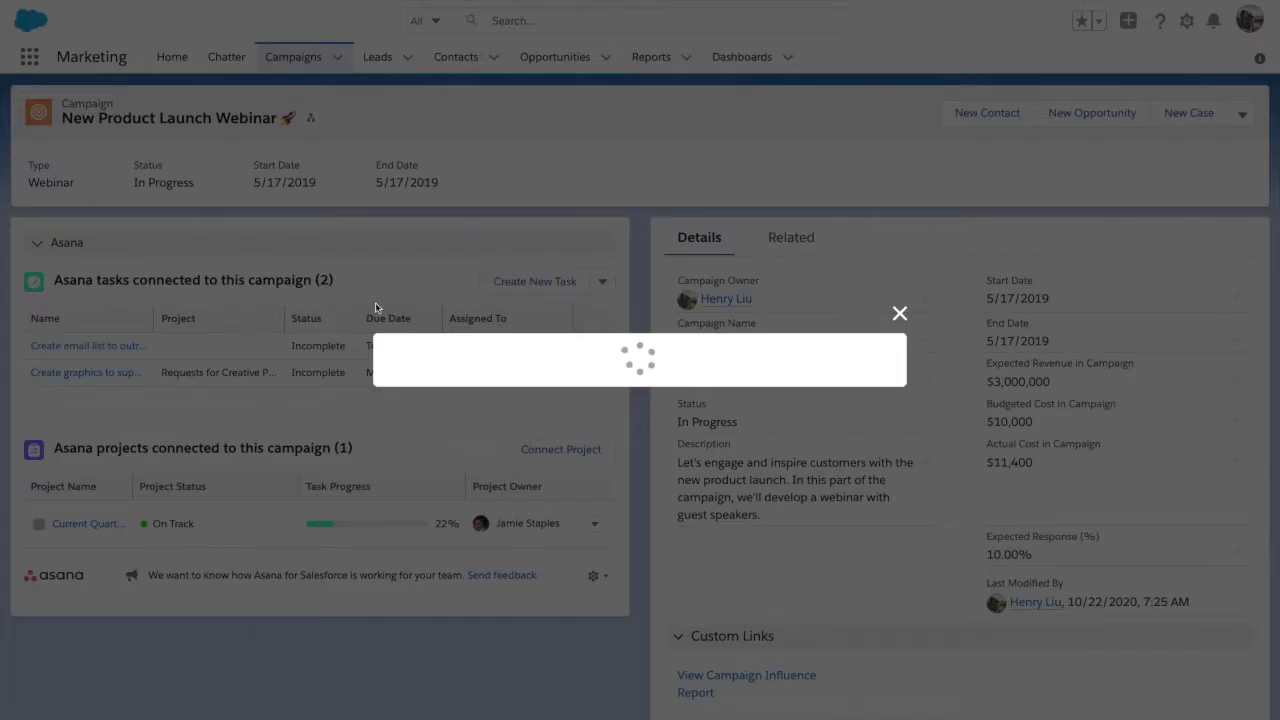
click(450, 253)
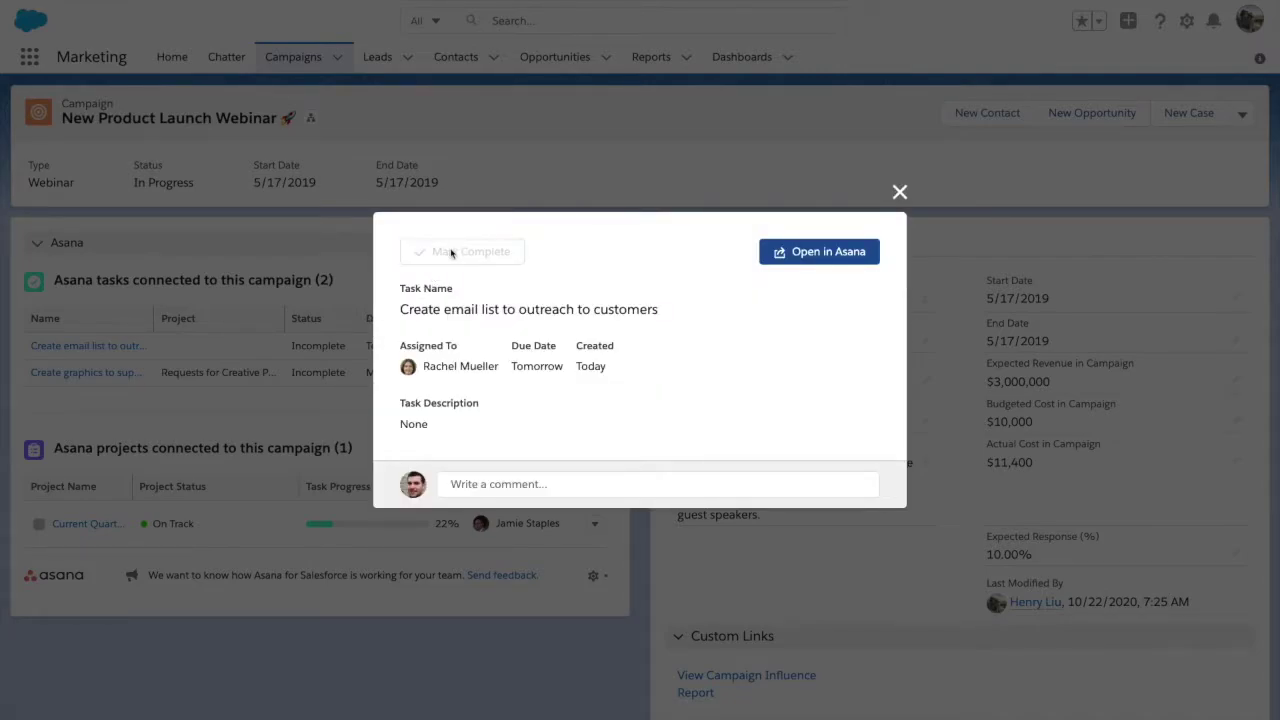
click(899, 192)
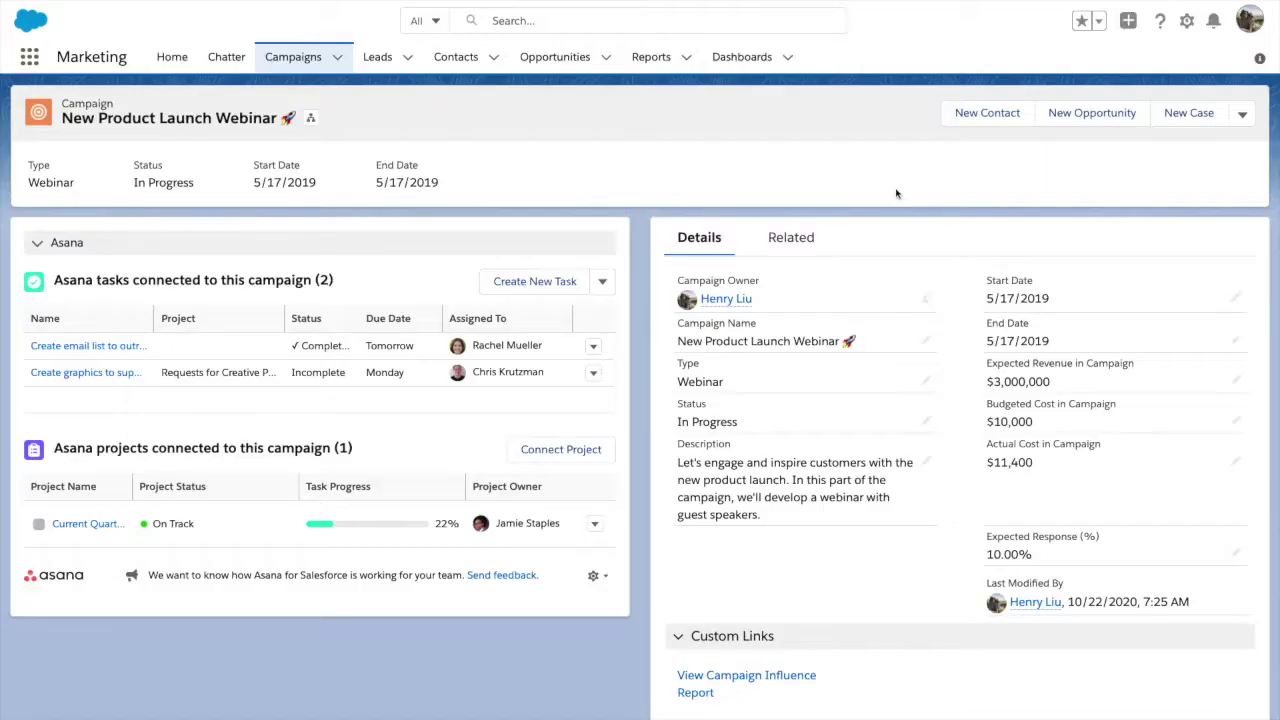
Step: Show all apps and items from the App Launcher
click(29, 57)
click(42, 345)
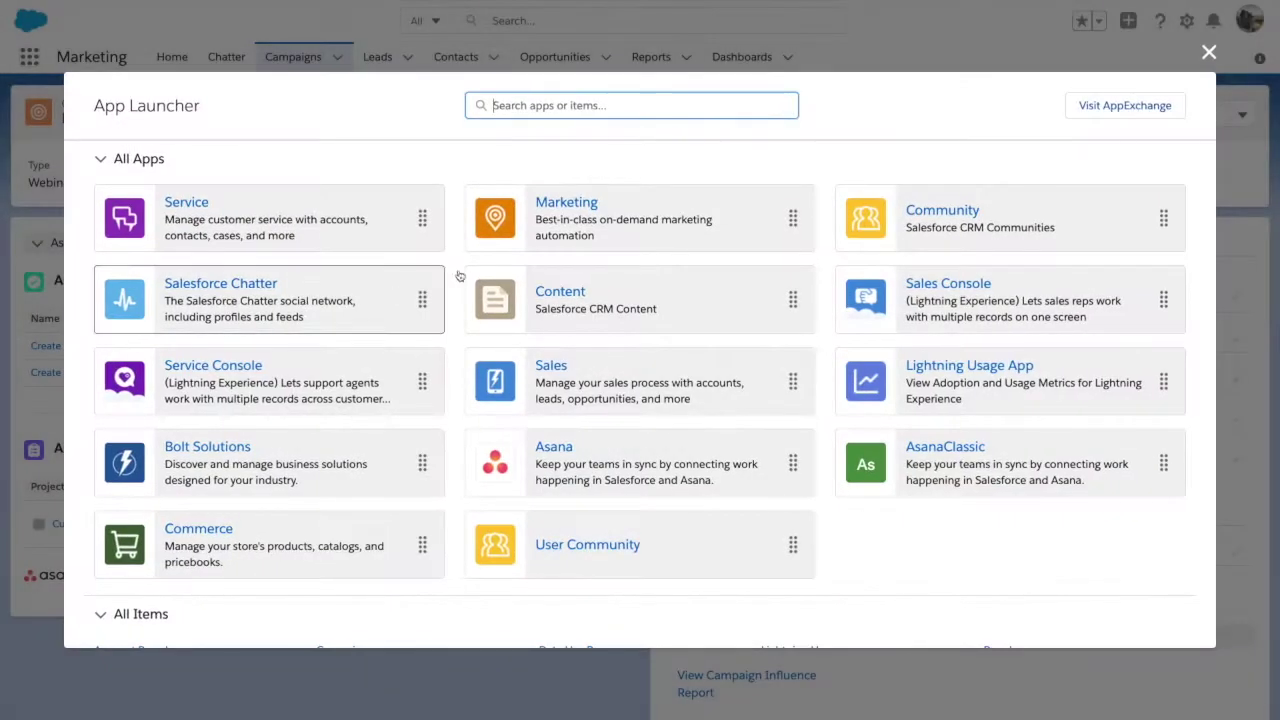
scroll(822, 268, down, 3)
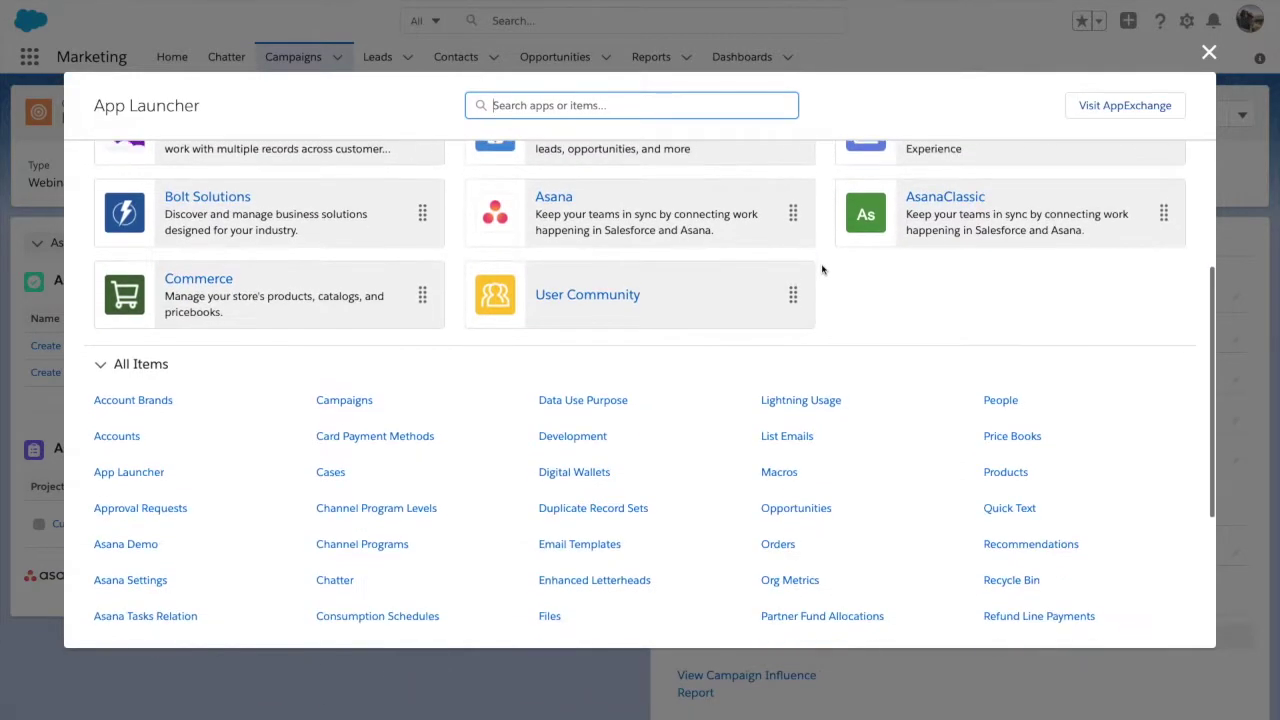
scroll(823, 268, down, 2)
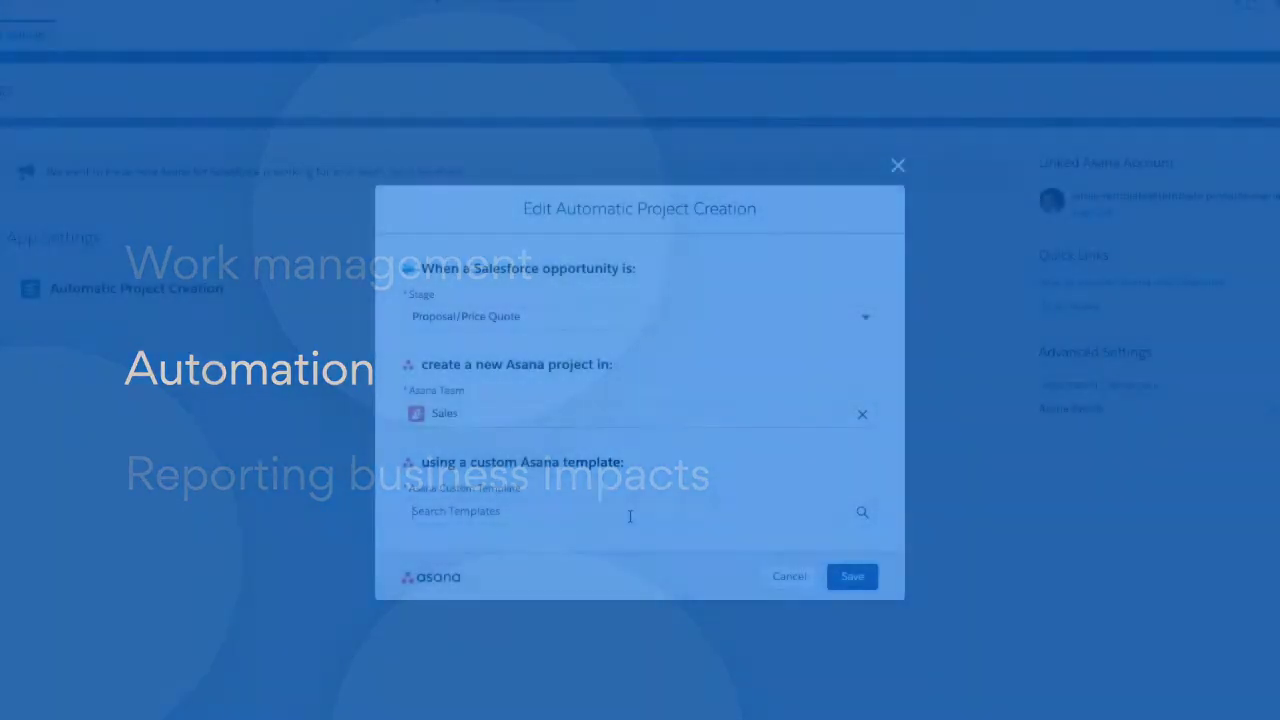
Step: Save the Business Review And Approval Template project rule and move Dickenson Mobile Generators to Proposal/Price Quote
text(business)
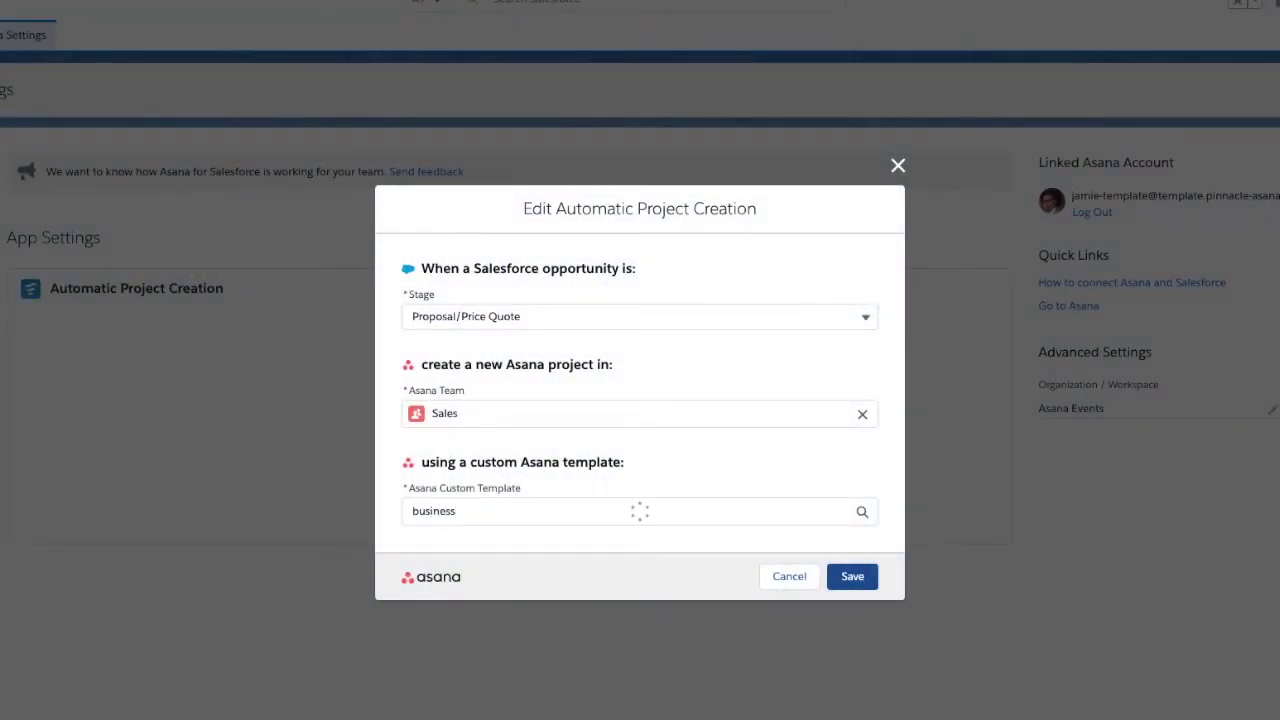
click(634, 547)
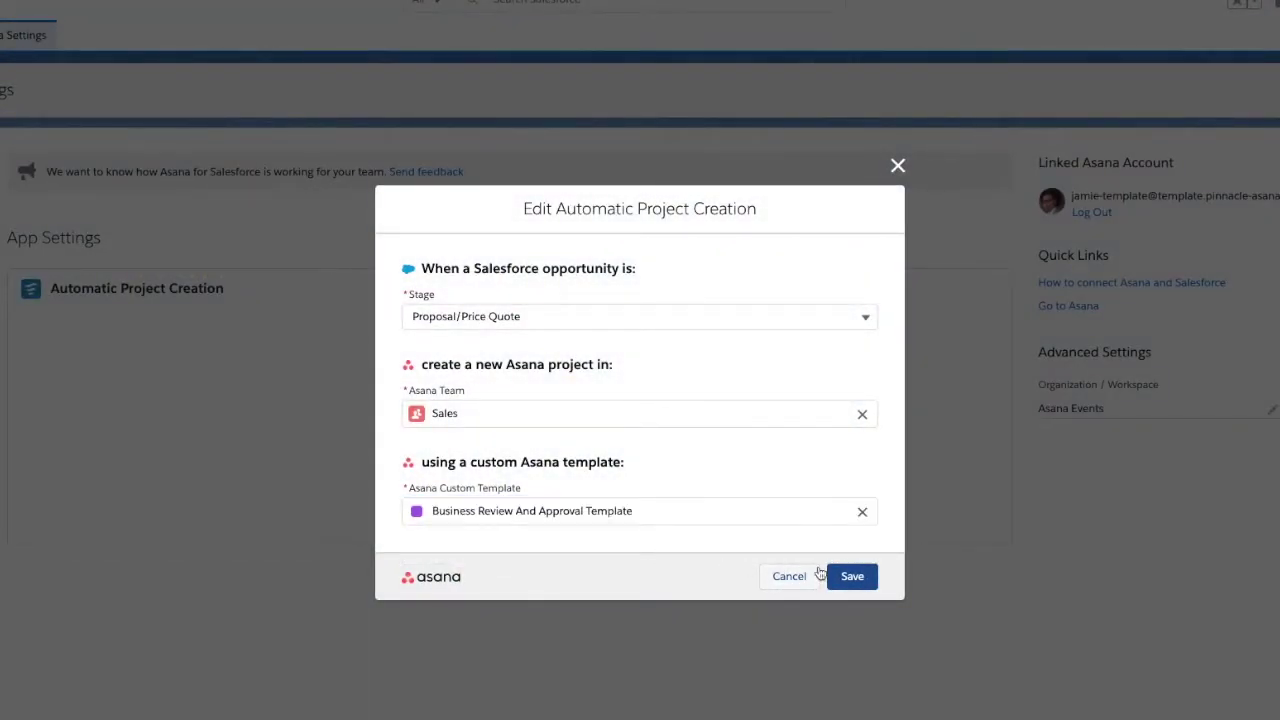
click(850, 576)
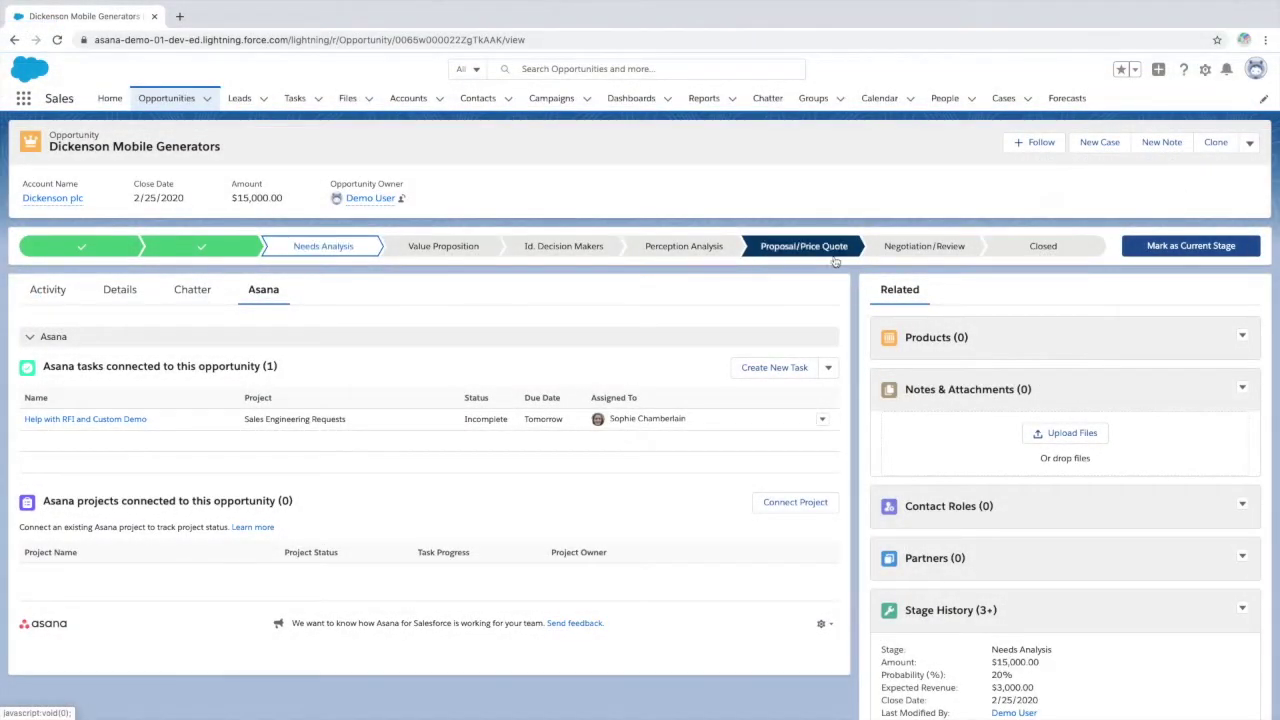
click(1160, 256)
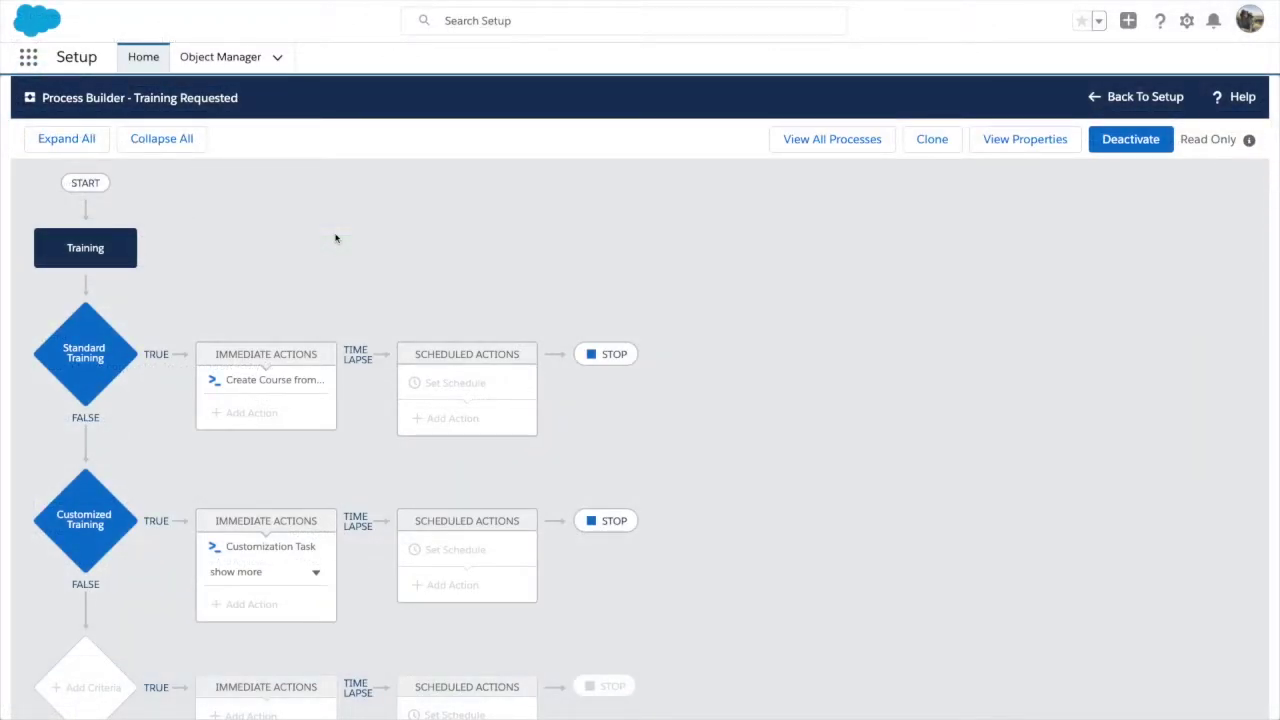
Step: Review the Training process nodes, then save Standard training 'Customer onboarding' dated 10/30/2020
click(125, 249)
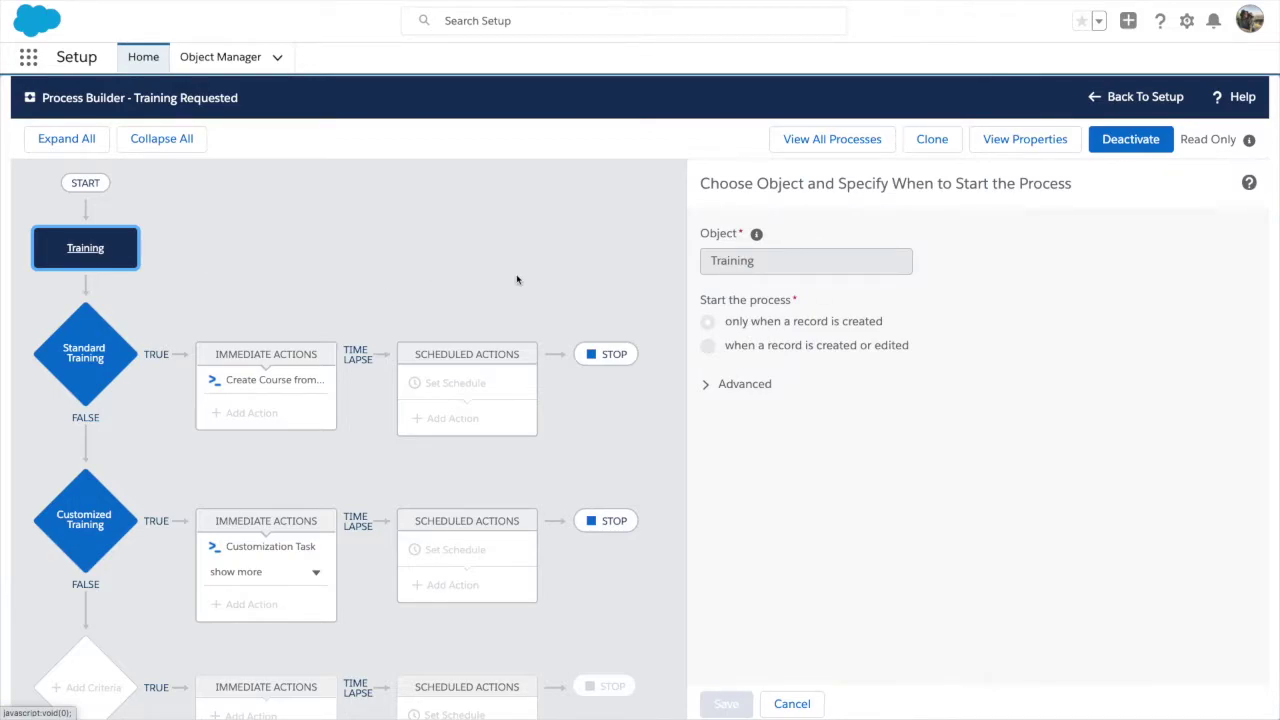
click(282, 380)
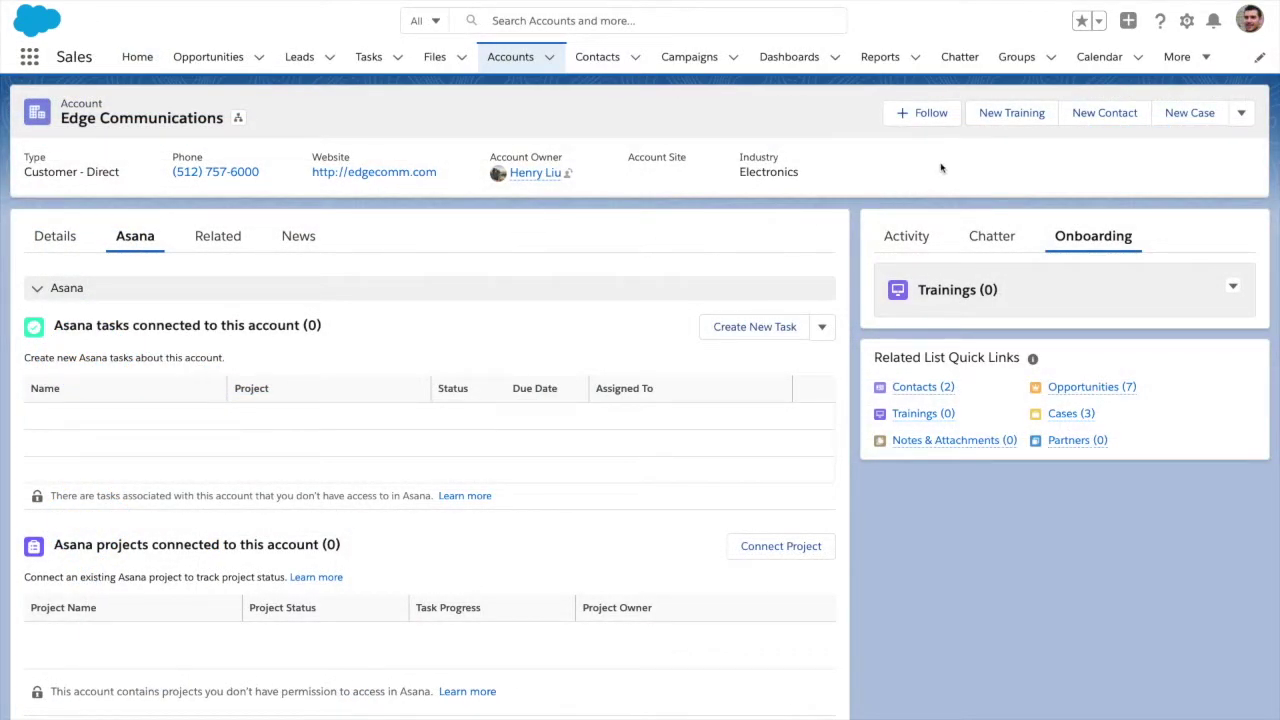
click(1011, 112)
text(Customer onboa)
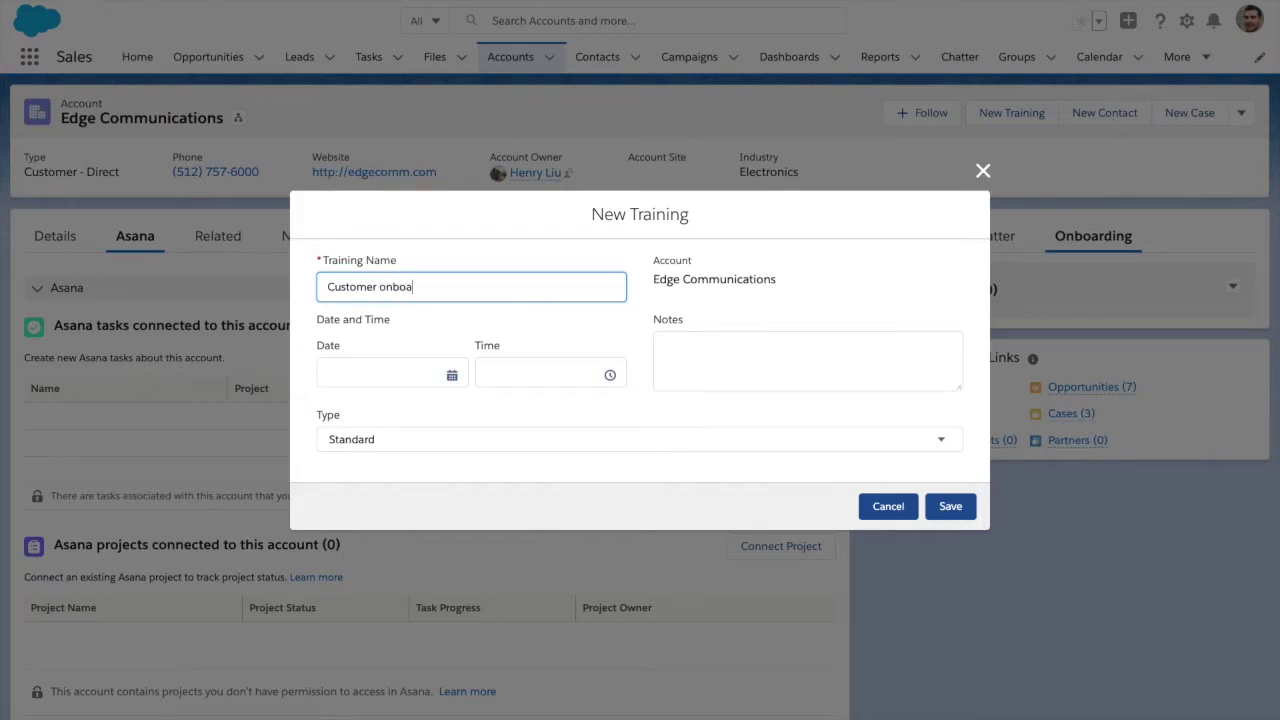
text(rding)
click(459, 376)
click(503, 398)
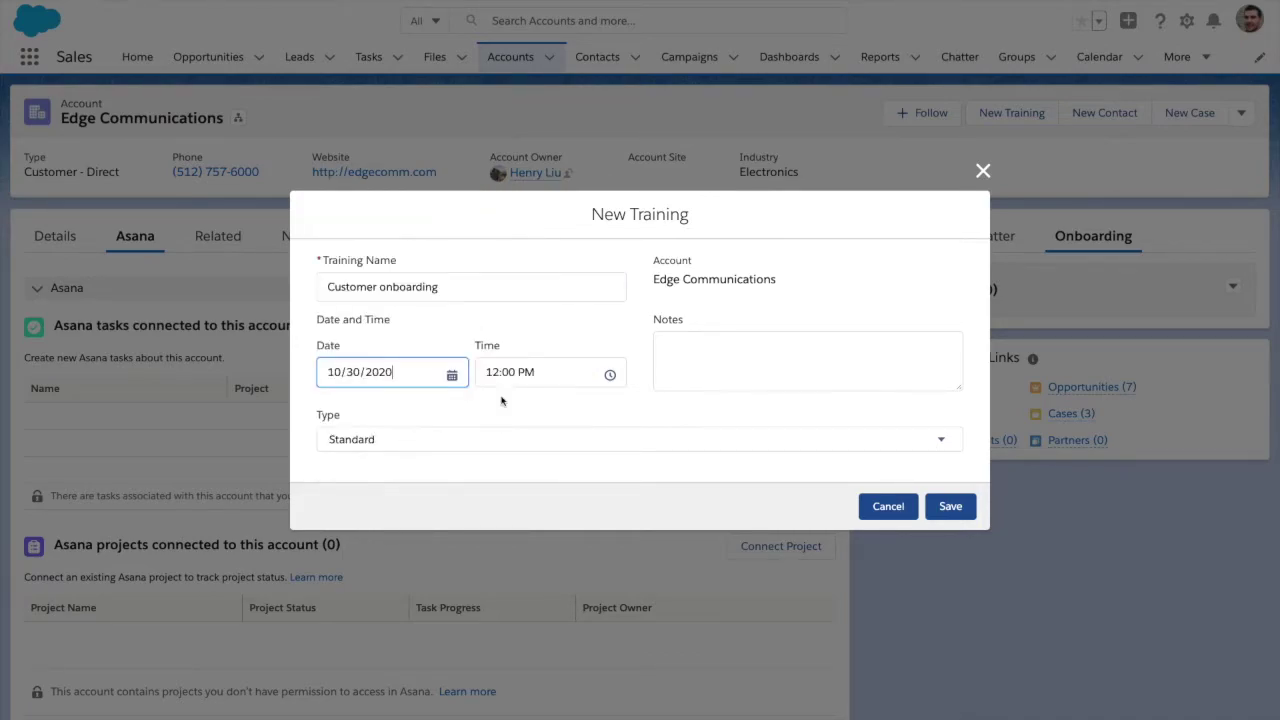
click(470, 440)
click(470, 429)
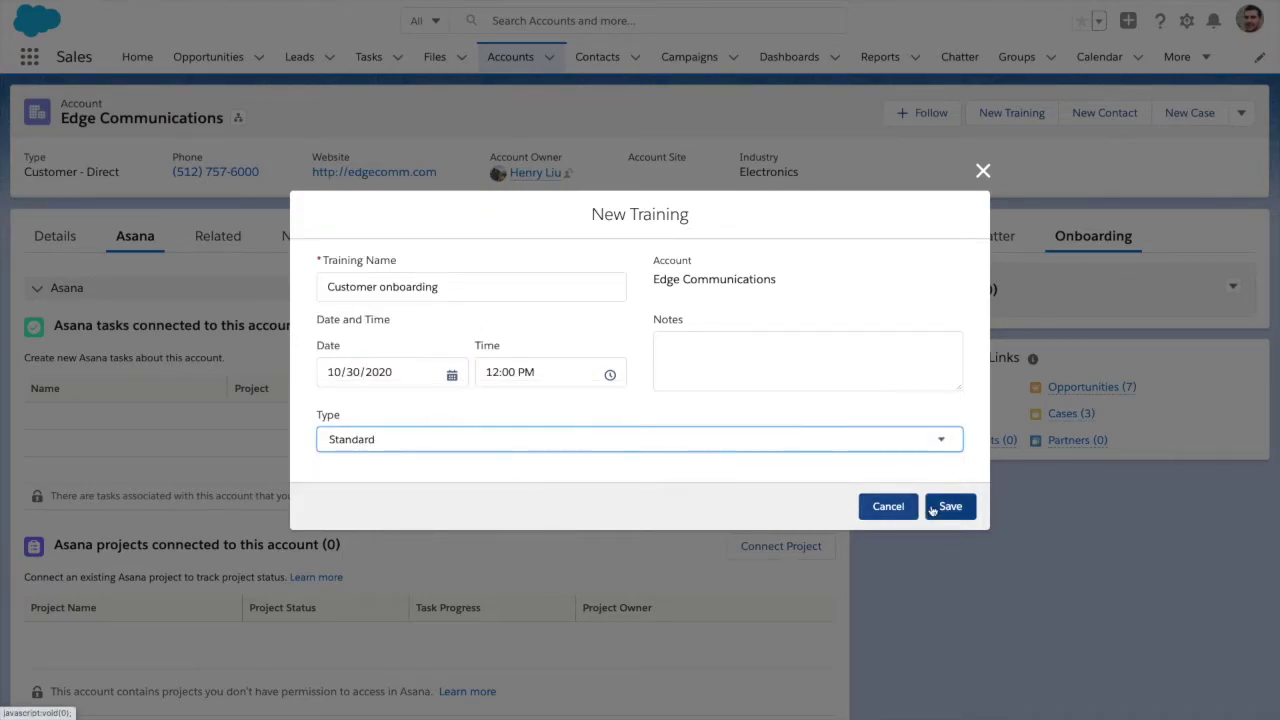
click(940, 507)
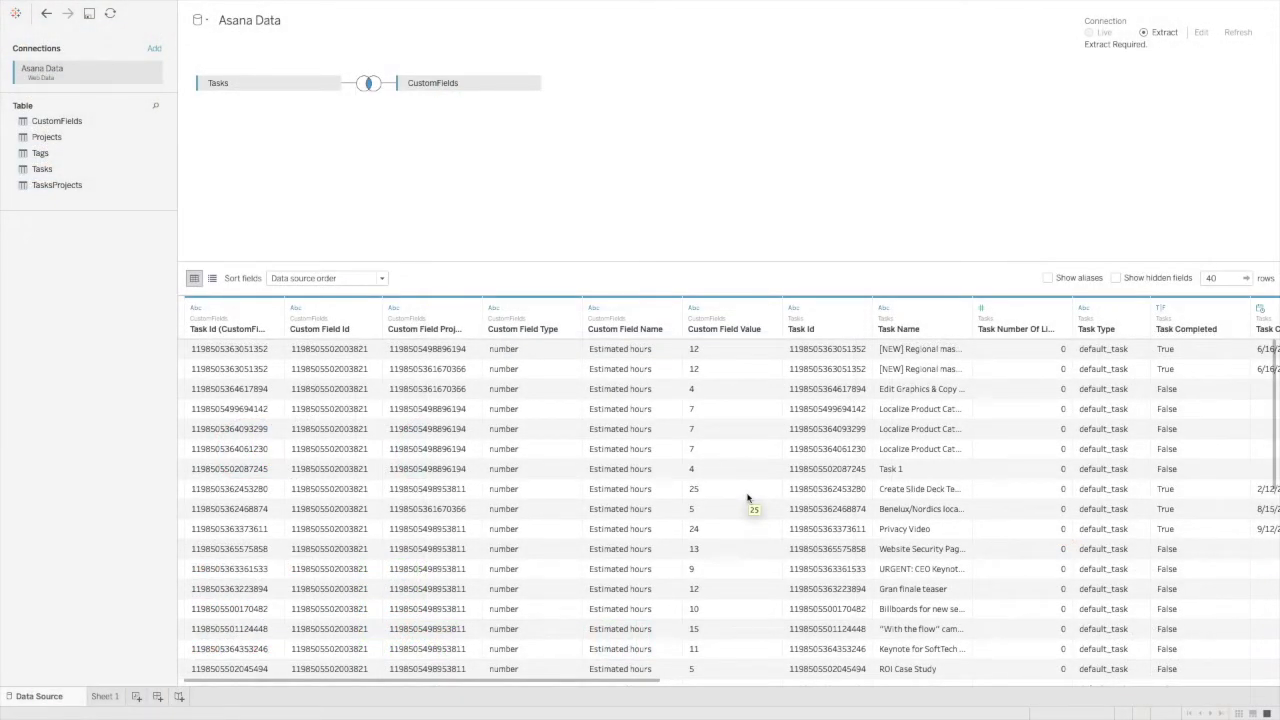
Step: Scroll across the Asana data source grid to review its columns
scroll(747, 497, right, 5)
scroll(747, 497, right, 5)
scroll(747, 497, right, 5)
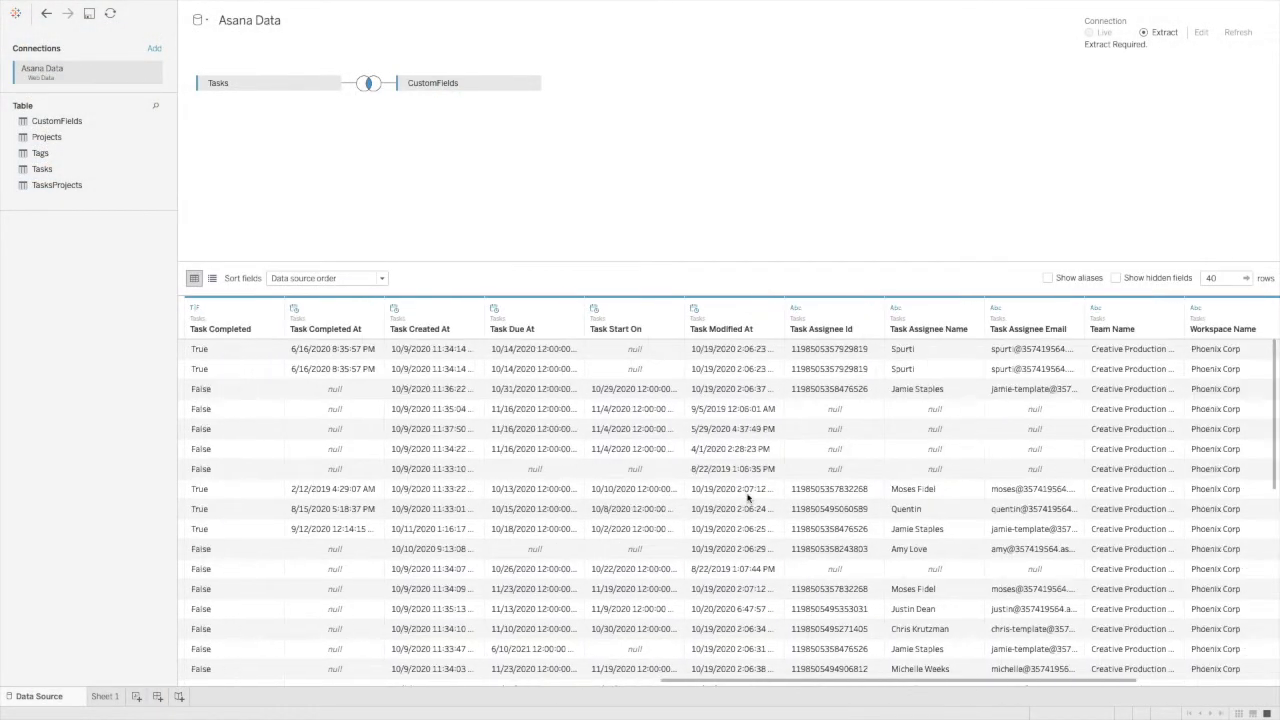
scroll(747, 497, right, 3)
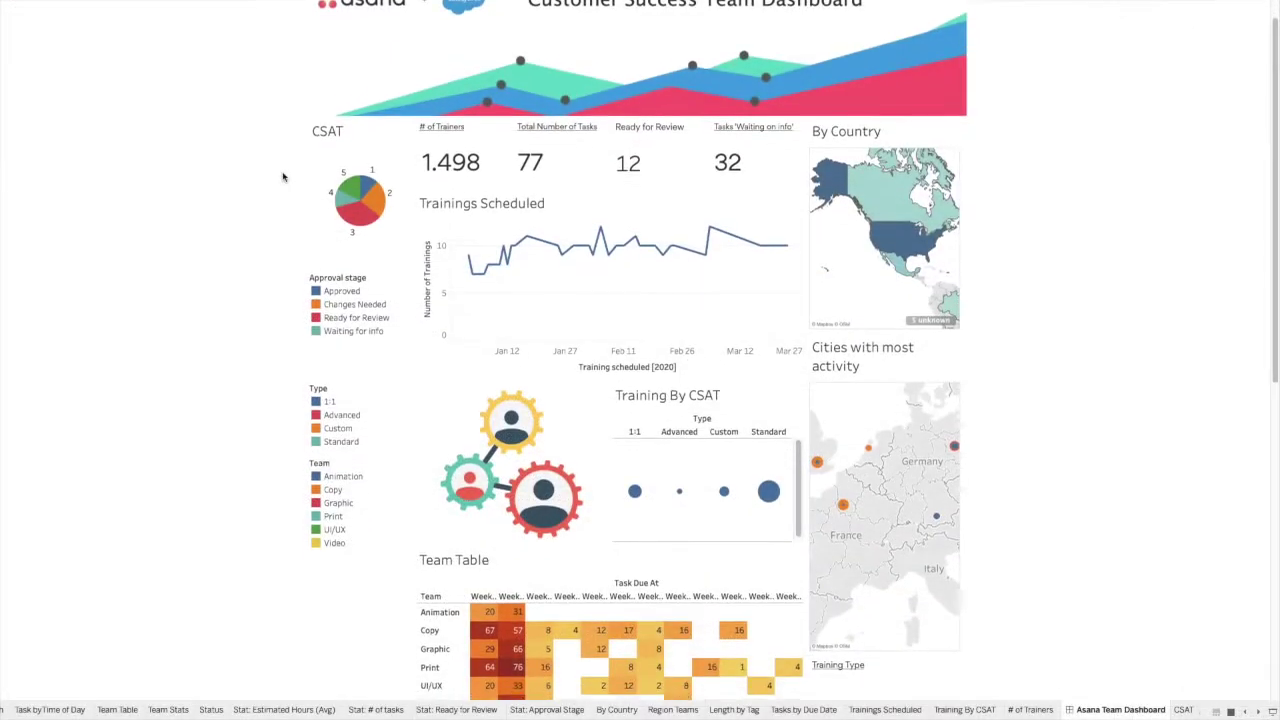
Step: Filter the dashboard by a CSAT pie slice, giving KPIs 2.250, 18, 4 and 6
scroll(283, 177, down, 1)
scroll(283, 177, down, 1)
scroll(283, 177, down, 1)
scroll(283, 177, down, 1)
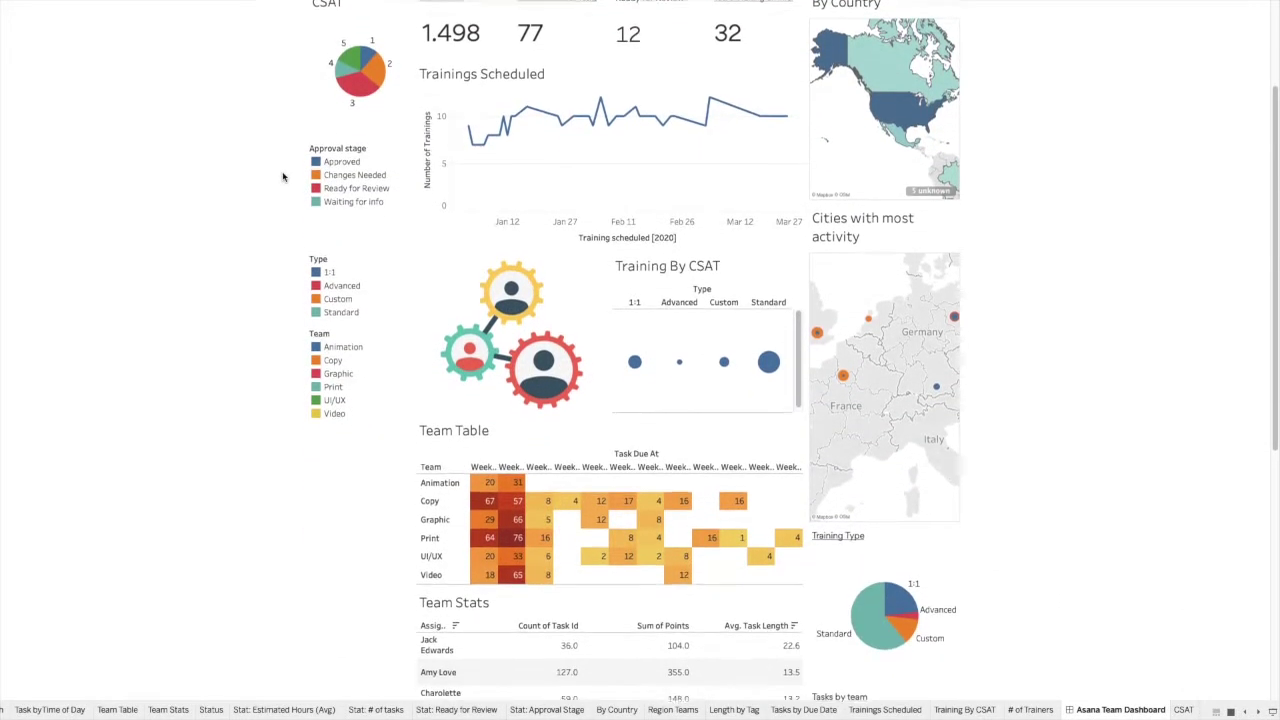
scroll(283, 177, down, 1)
scroll(283, 177, down, 1)
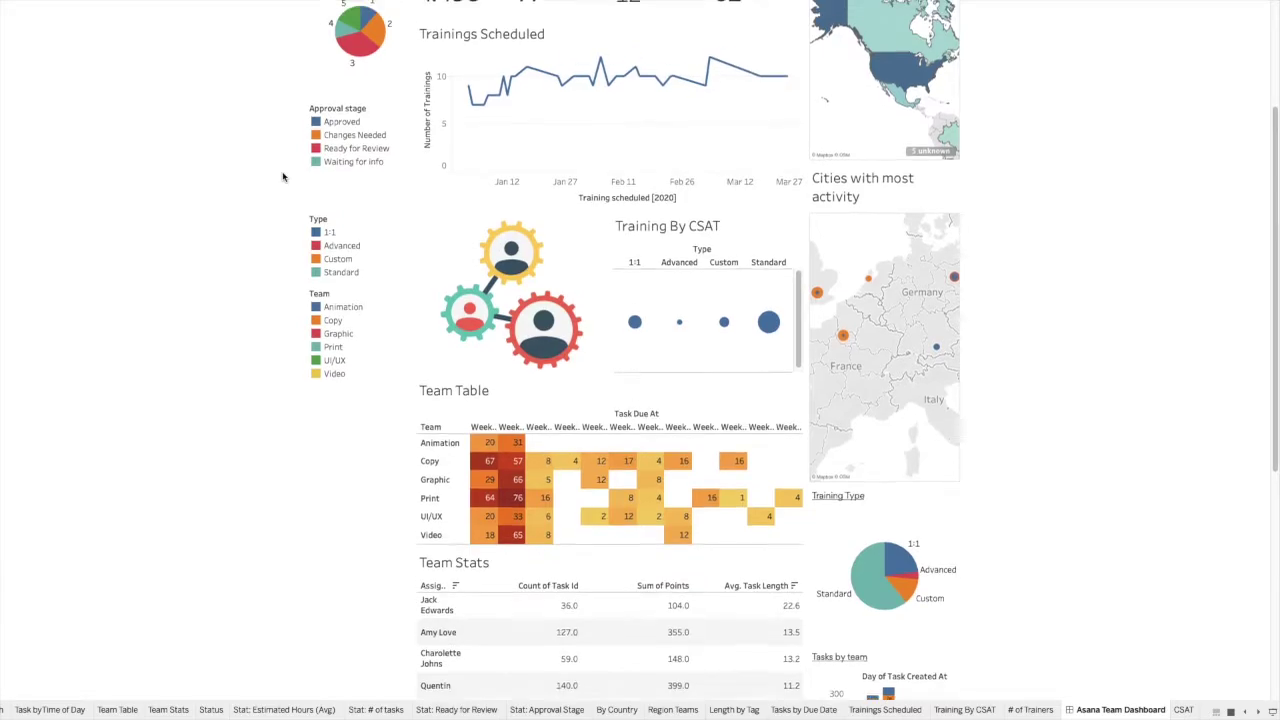
scroll(283, 177, up, 3)
scroll(283, 177, up, 3)
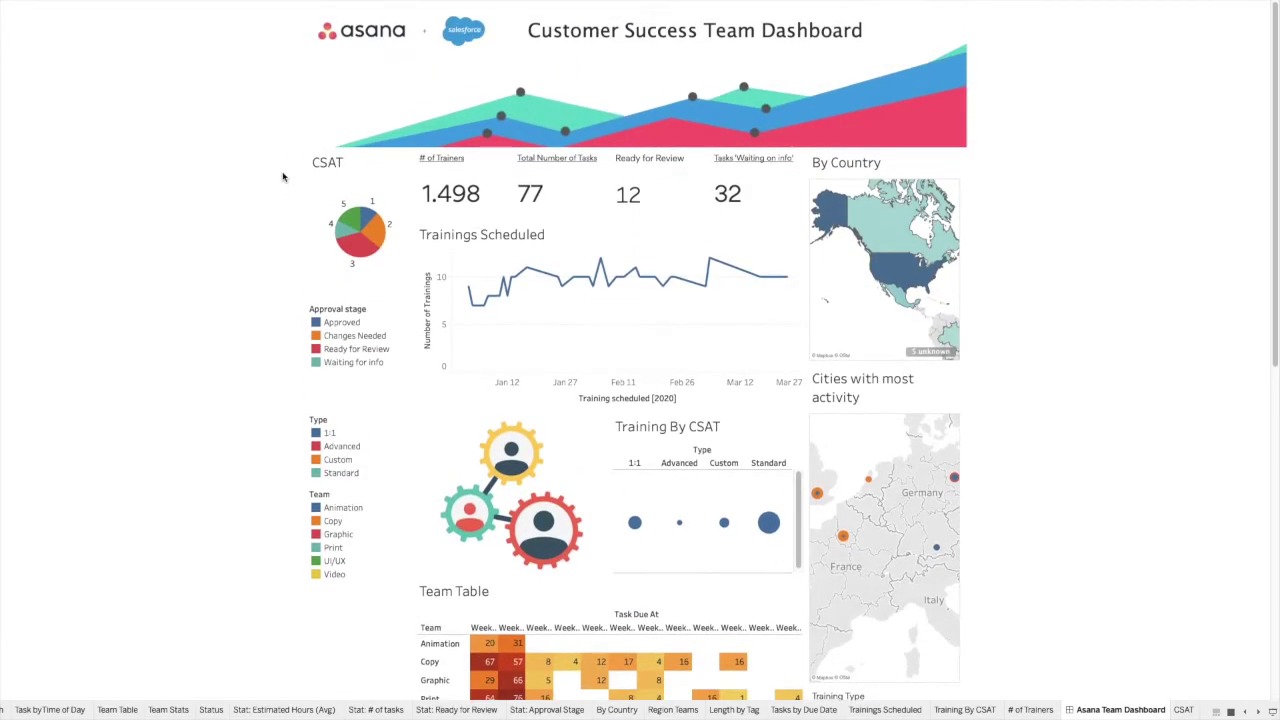
click(356, 222)
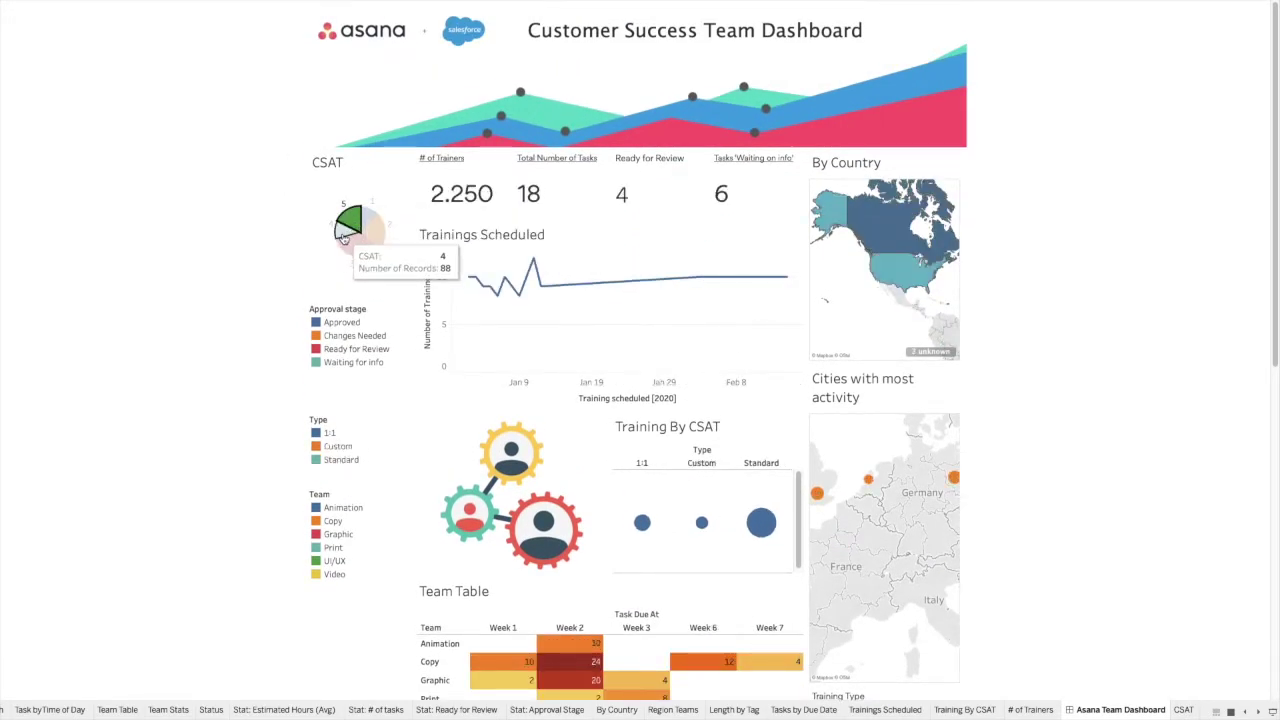
click(343, 235)
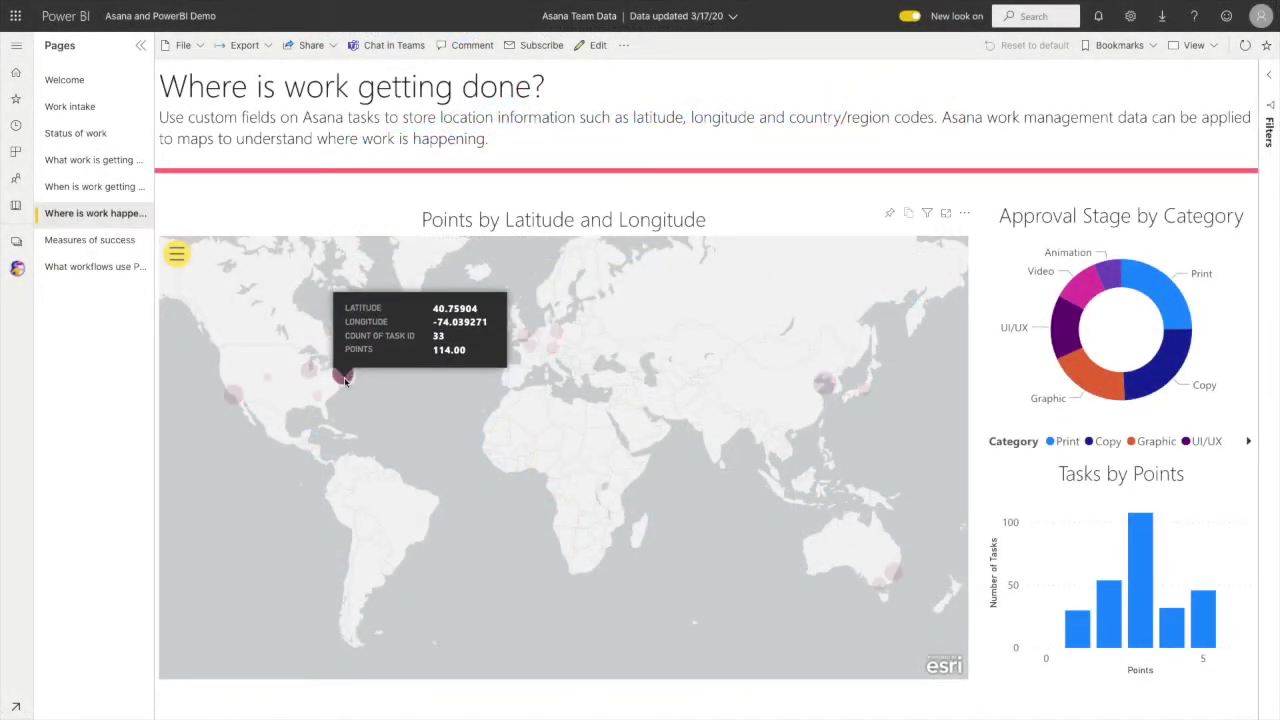
Step: Highlight then clear the large US map location and switch to Measures of success
click(342, 374)
click(402, 391)
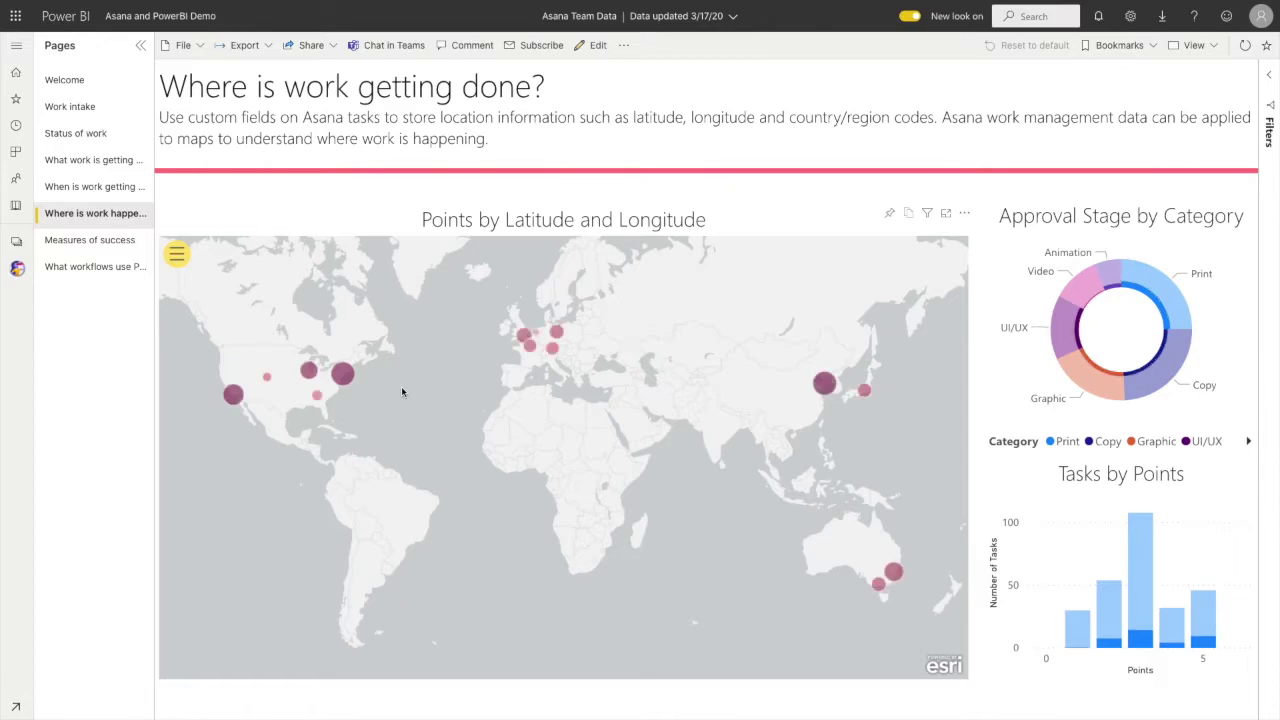
click(131, 248)
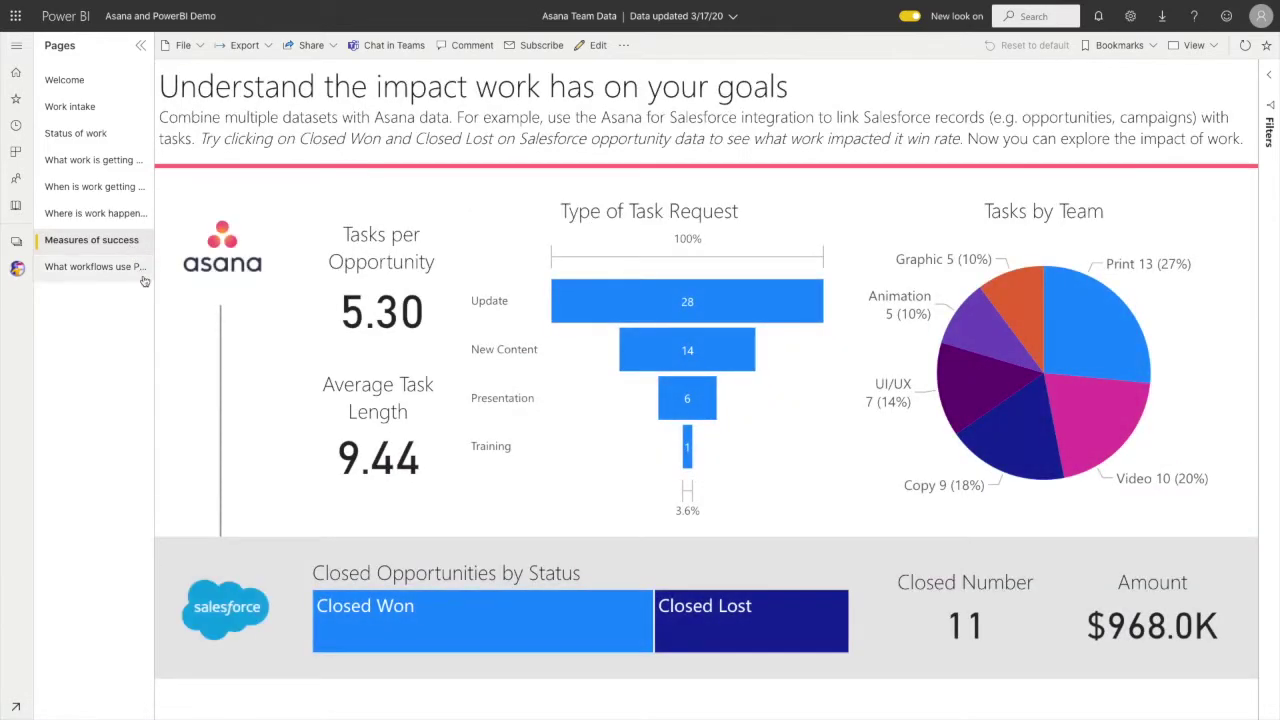
Step: Cross-filter to New Content requests, showing 7 closed opportunities worth $441.5K
click(446, 627)
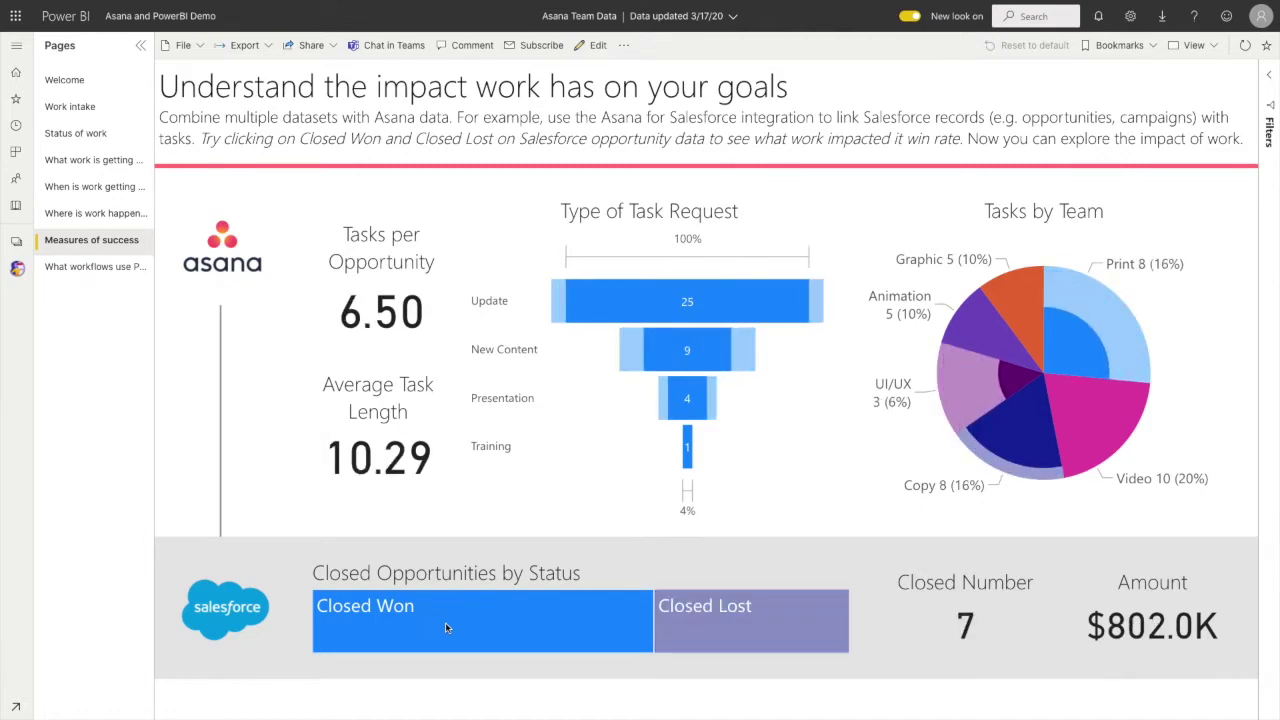
click(701, 637)
click(714, 629)
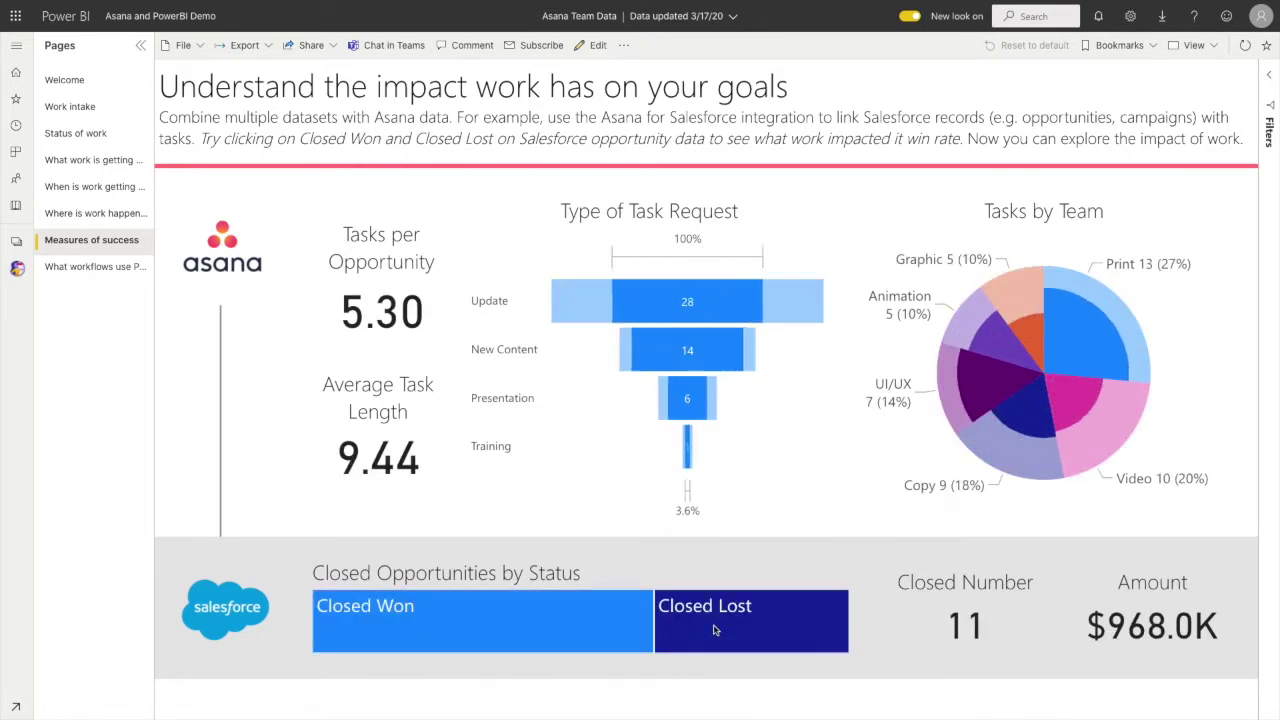
click(753, 364)
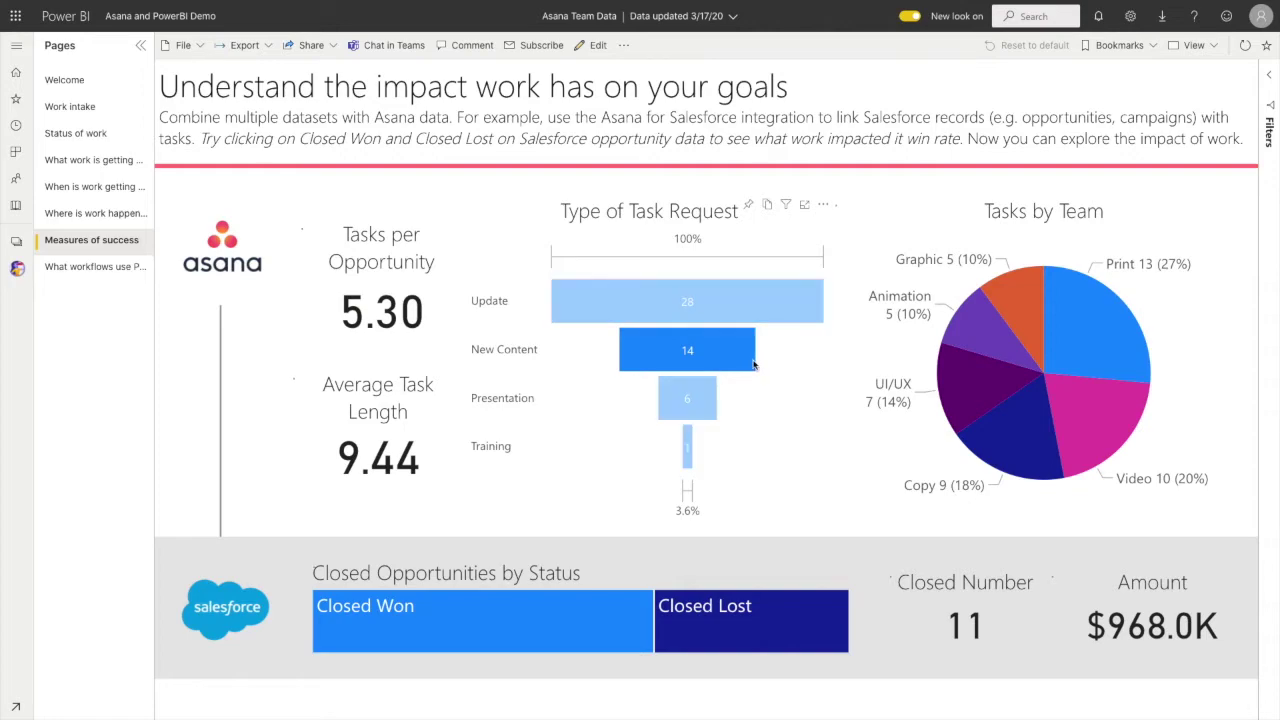